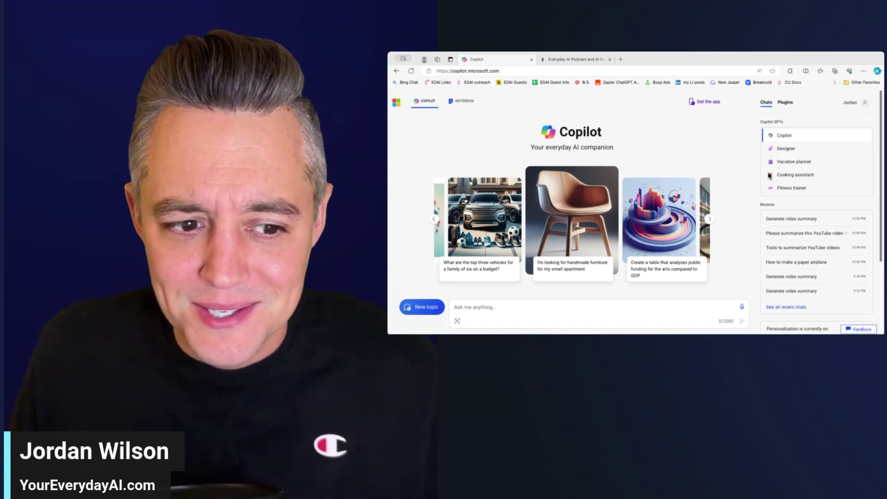
- Glance at the Everyday AI podcast site, then return to the Copilot home page
click(740, 60)
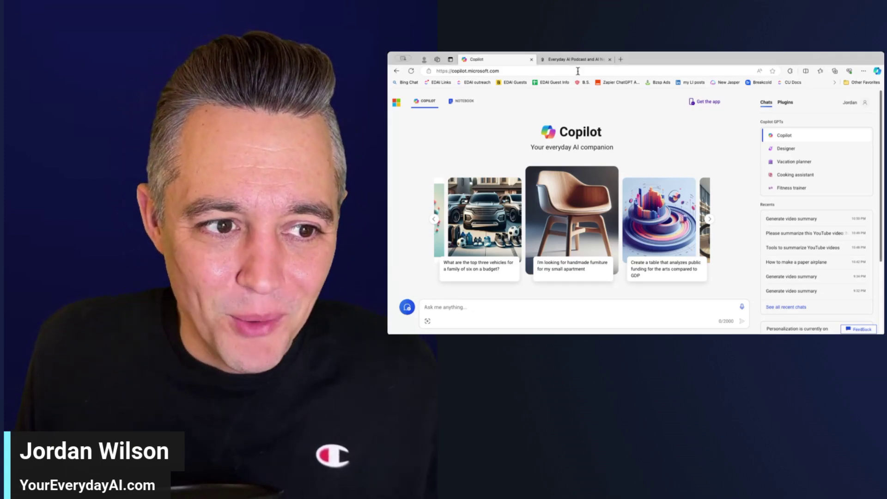
click(575, 59)
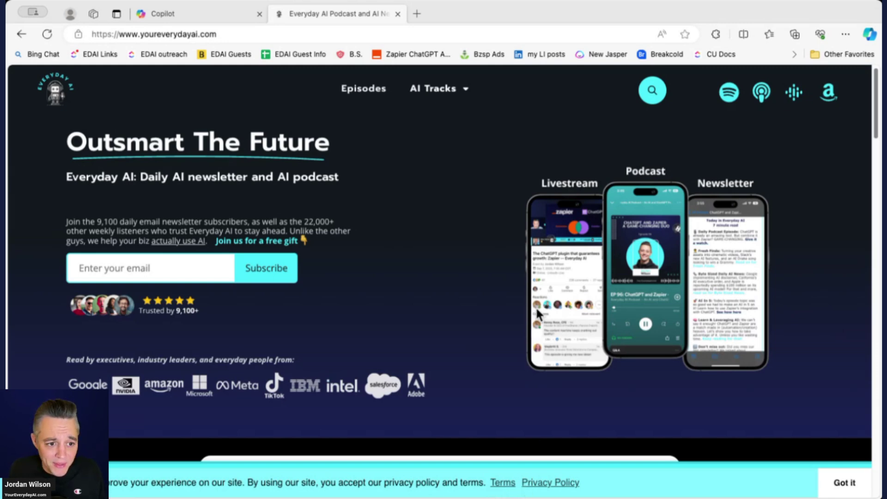
click(210, 13)
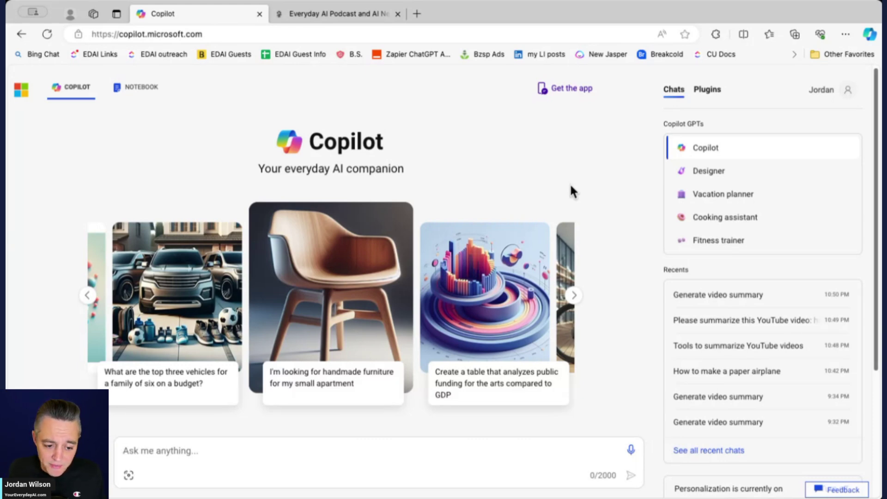
- Page forward and back through the suggested prompt cards and highlight the GPTs heading
click(574, 300)
click(575, 301)
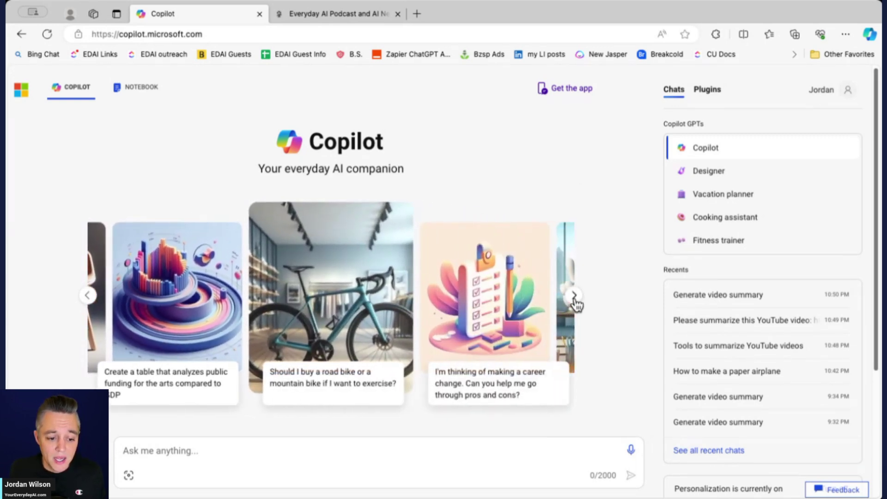
click(574, 295)
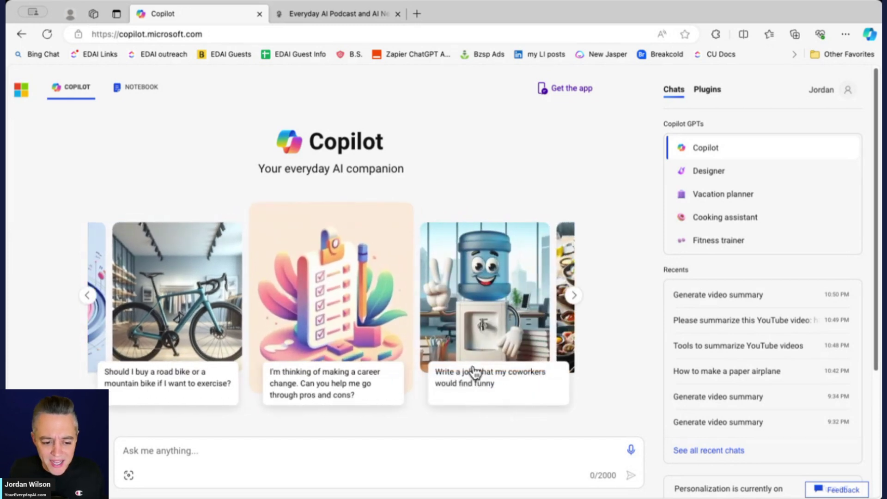
click(87, 295)
click(88, 296)
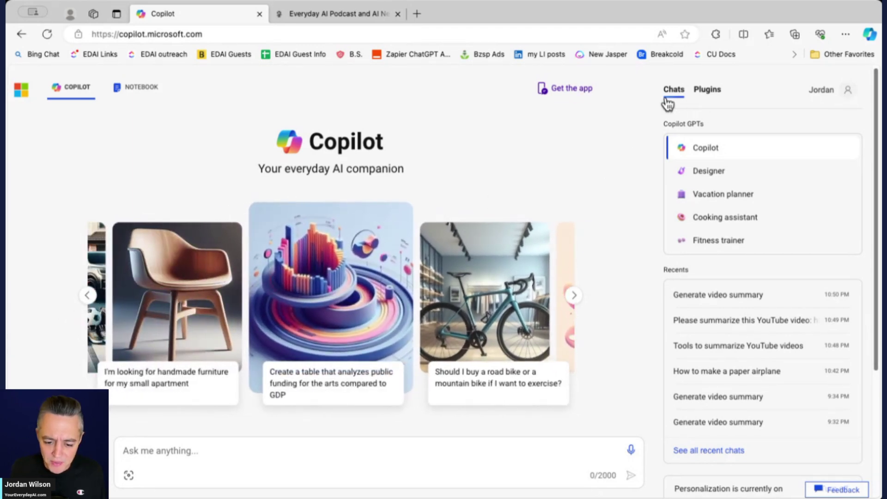
double_click(700, 124)
click(666, 123)
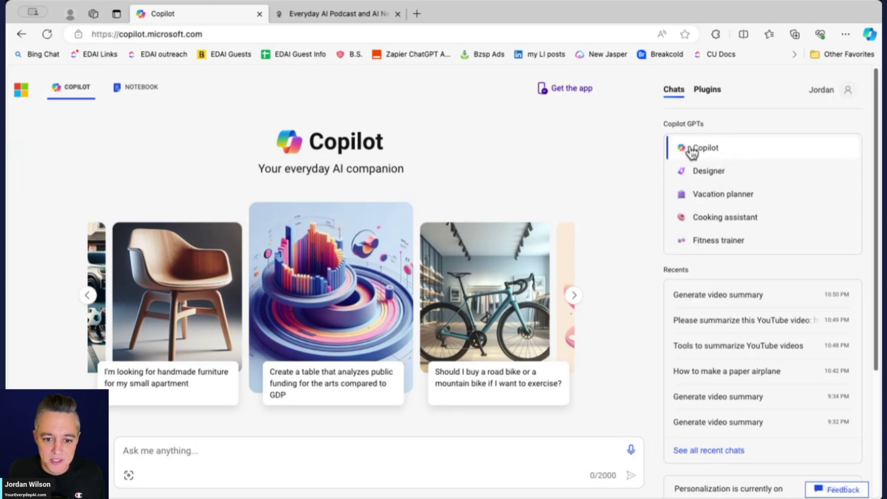
- Preview the Designer, Vacation planner, Cooking assistant and Fitness trainer GPTs, then return to Copilot chat
click(729, 175)
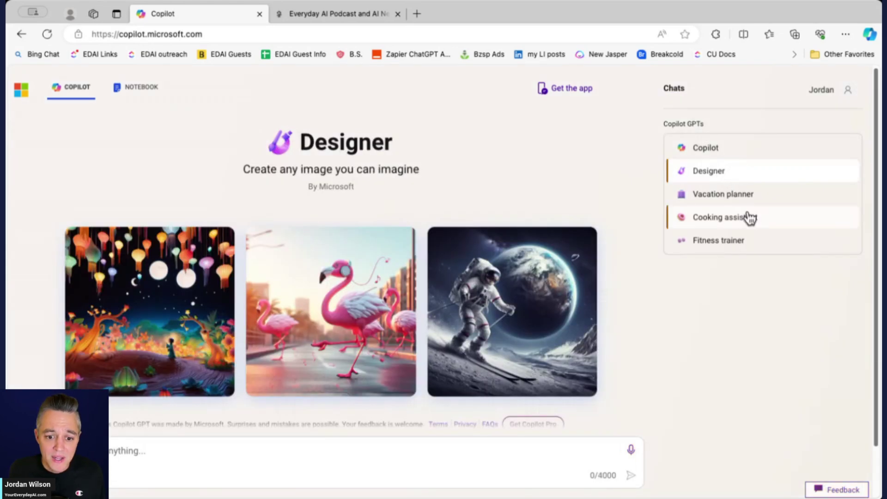
click(727, 198)
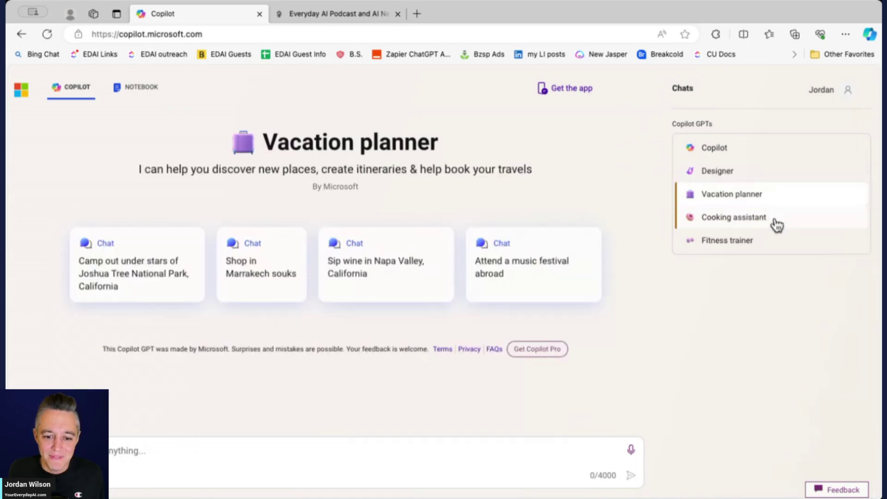
click(774, 223)
click(770, 245)
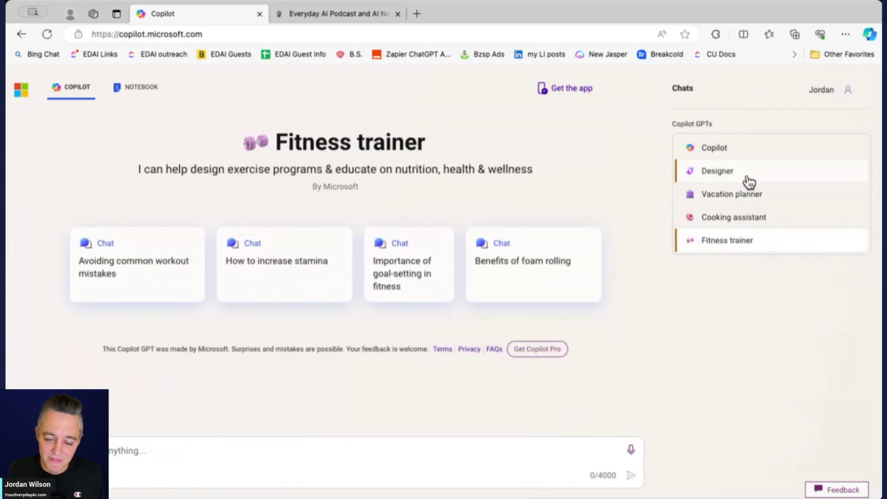
click(749, 158)
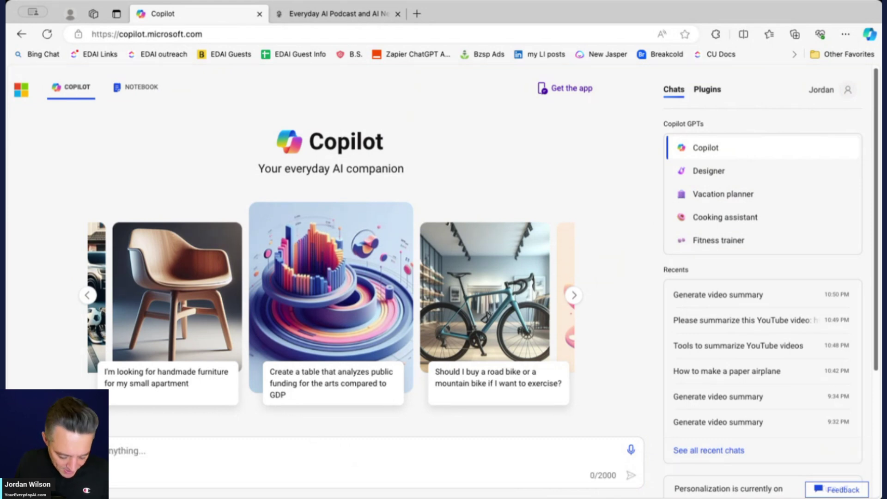
- Dictate and send the question comparing Copilot Free, Copilot Pro and Microsoft 365 Copilot
click(632, 450)
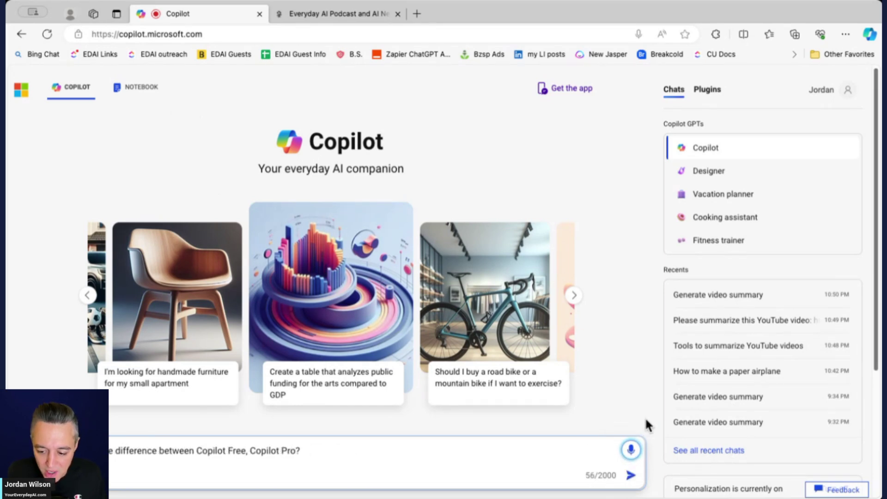
click(631, 450)
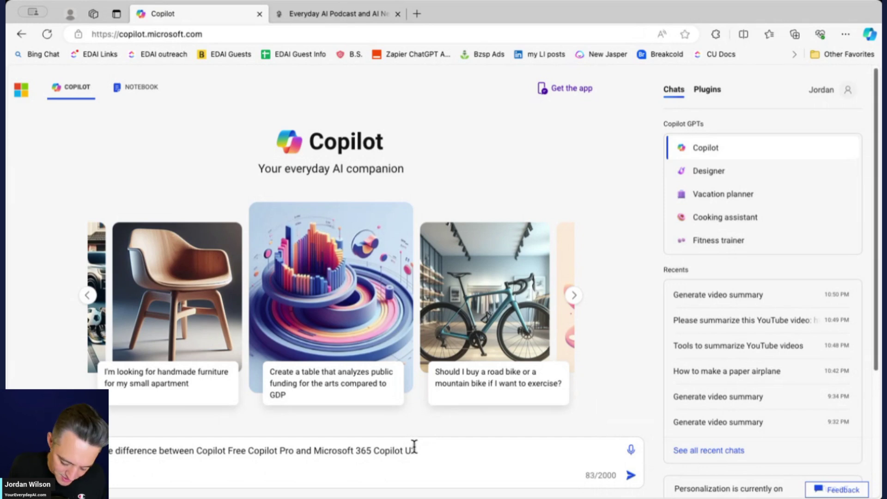
key(BackSpace)
key(Return)
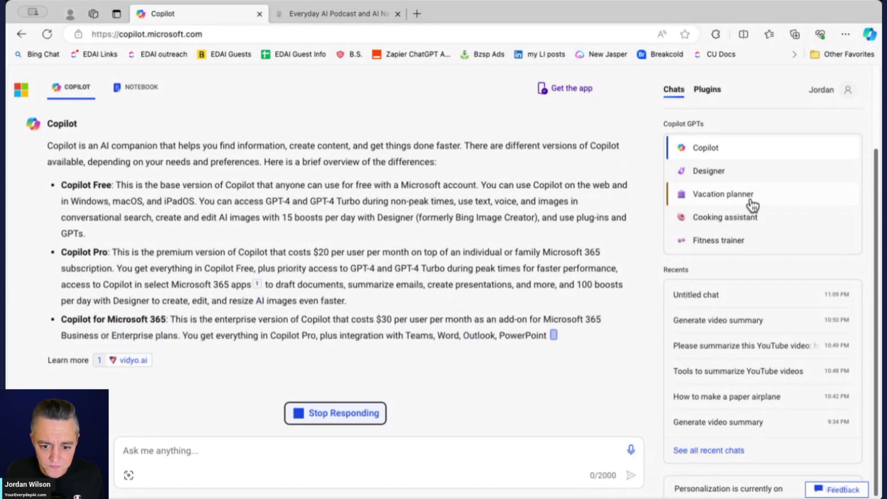
- In Vacation planner, request a 9-day Barcelona trip with culture, outdoor activities, sports and good food
click(752, 203)
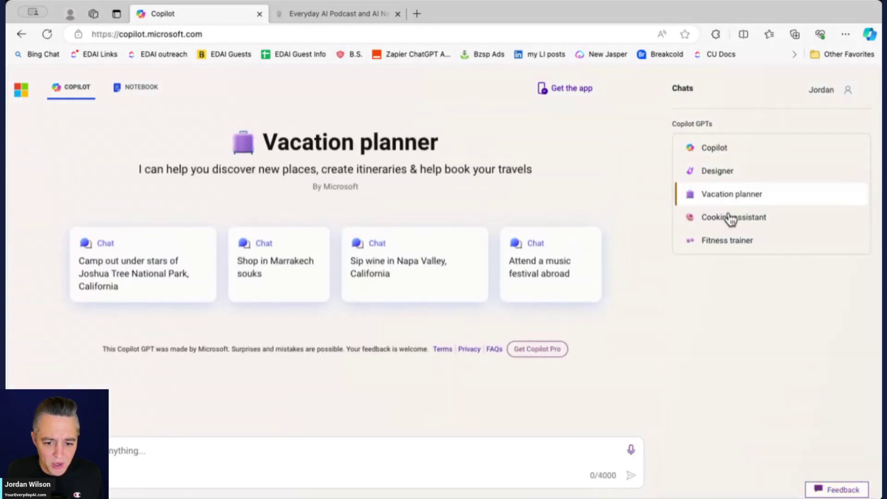
click(396, 465)
text(Help me p)
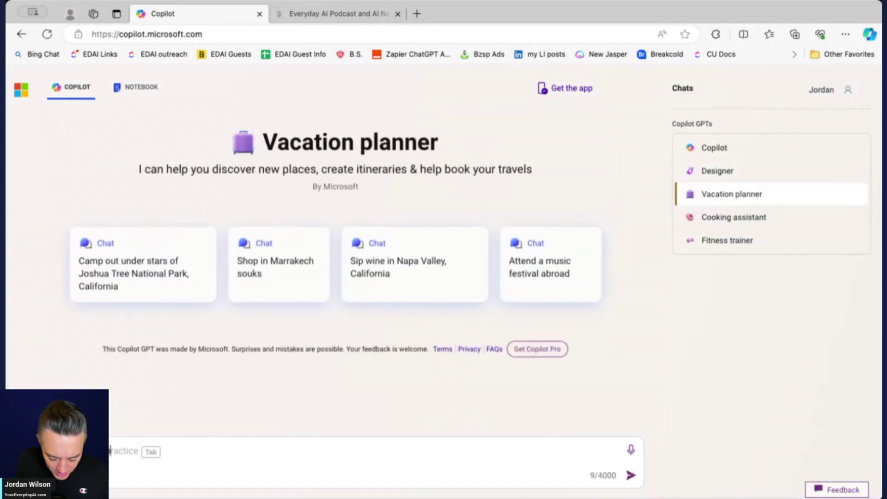
text(lan a 9 day to)
key(BackSpace)
key(BackSpace)
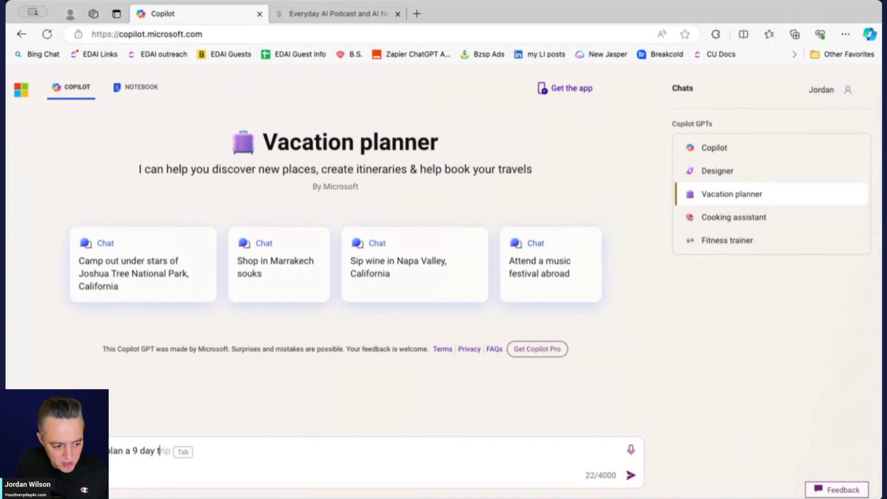
text(rip to barcelona. i want to see )
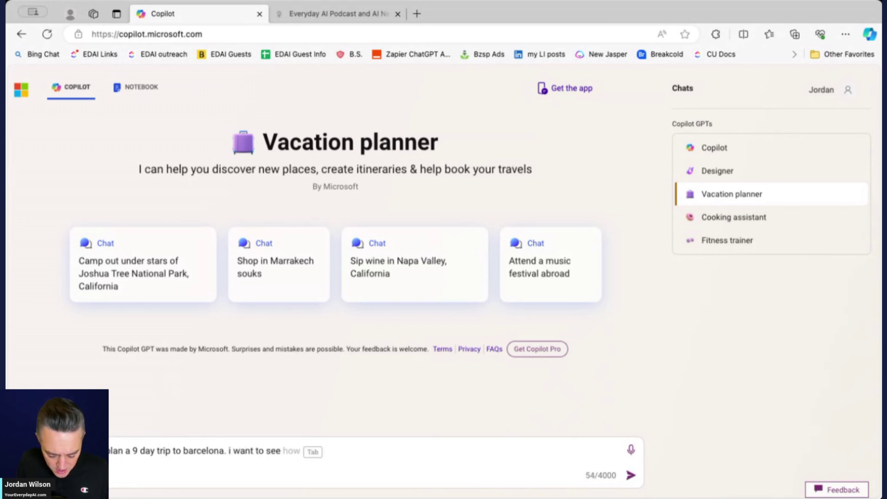
text(some cultural )
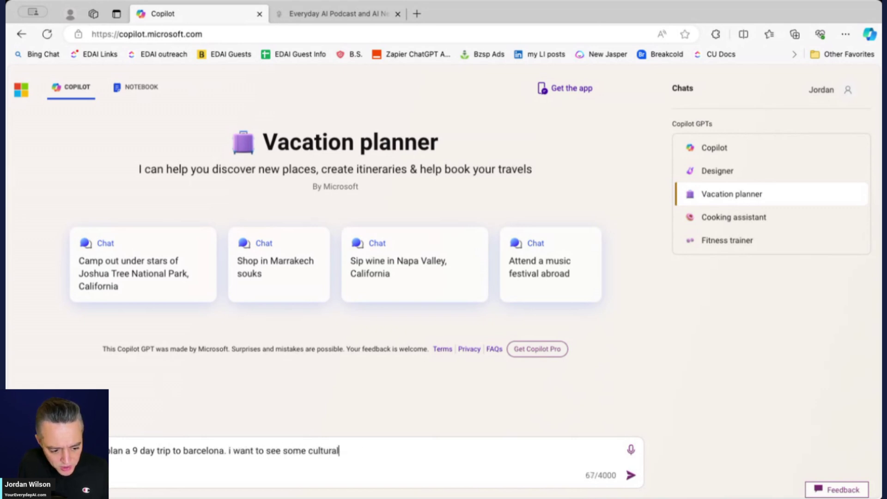
text(things, but)
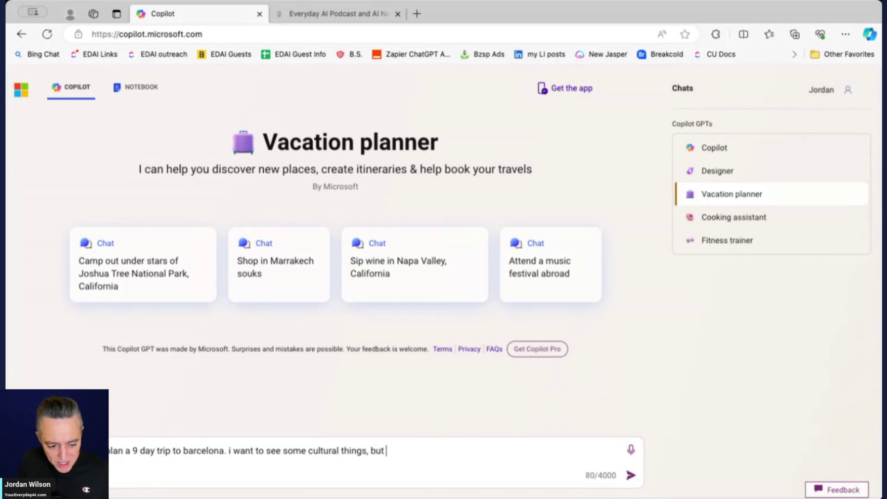
text( i wa)
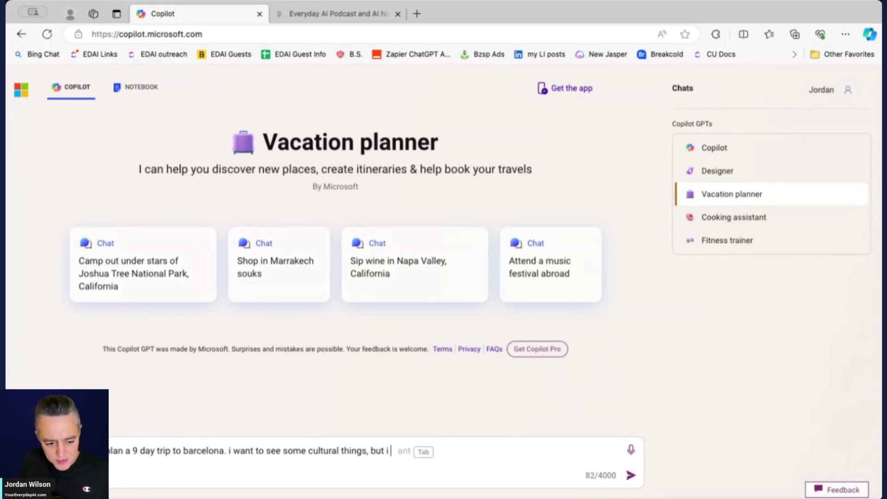
text(also care about )
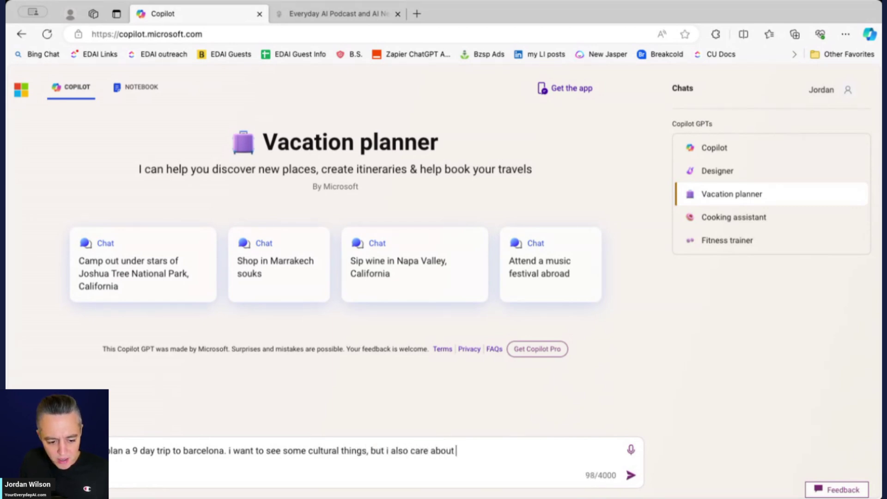
text(outdo)
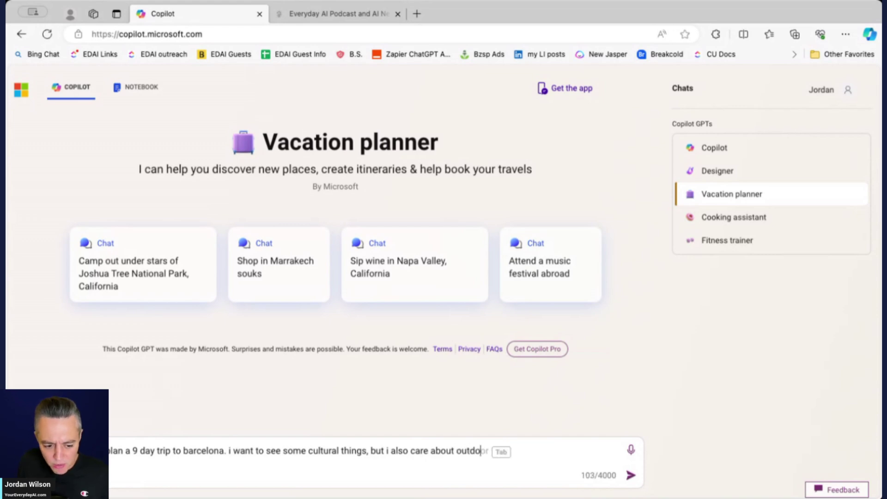
text(or activities and)
key(BackSpace)
key(BackSpace)
key(BackSpace)
key(BackSpace)
text(, sprots a)
key(BackSpace)
key(BackSpace)
key(BackSpace)
key(BackSpace)
text(orts and good food.)
key(Return)
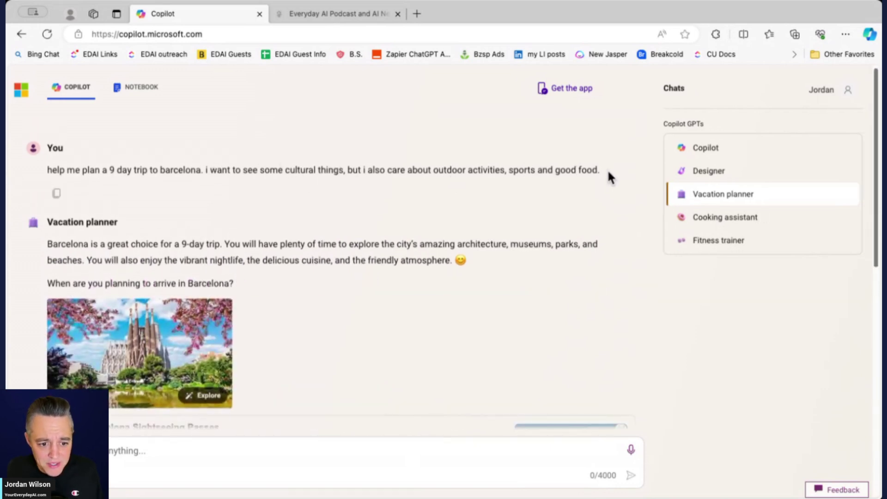
- Reply 'i dont know the details. please plan the whole trip.' to the planner
scroll(292, 300, down, 4)
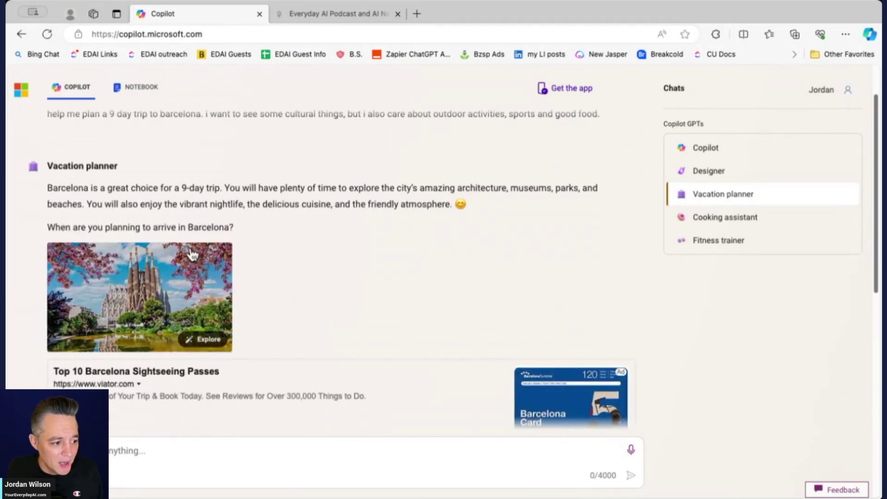
scroll(248, 256, down, 5)
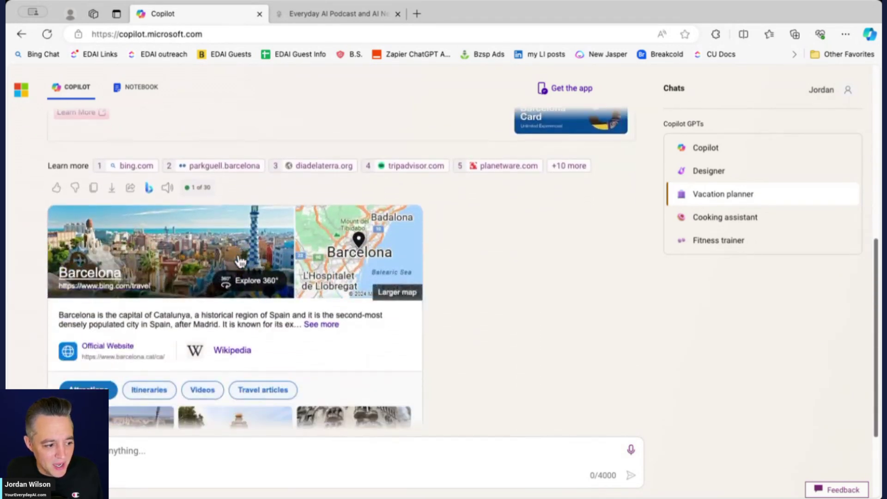
scroll(248, 318, up, 3)
scroll(248, 318, up, 6)
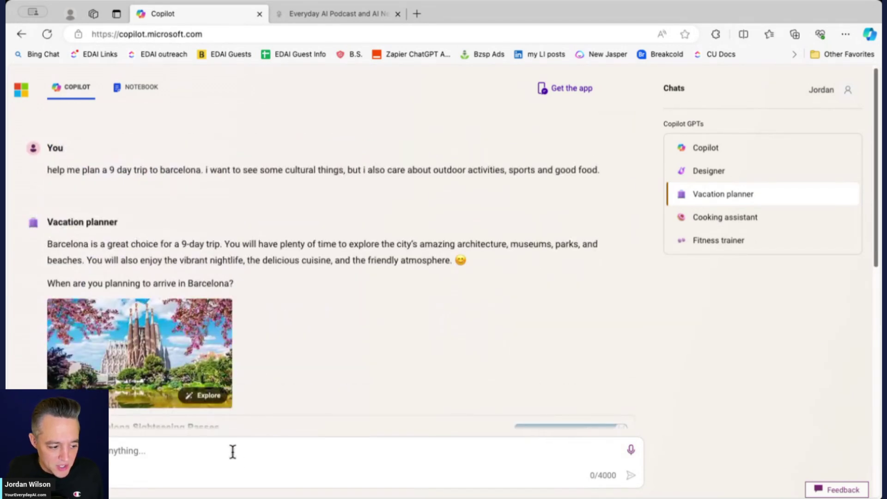
click(232, 452)
text(i dont know th)
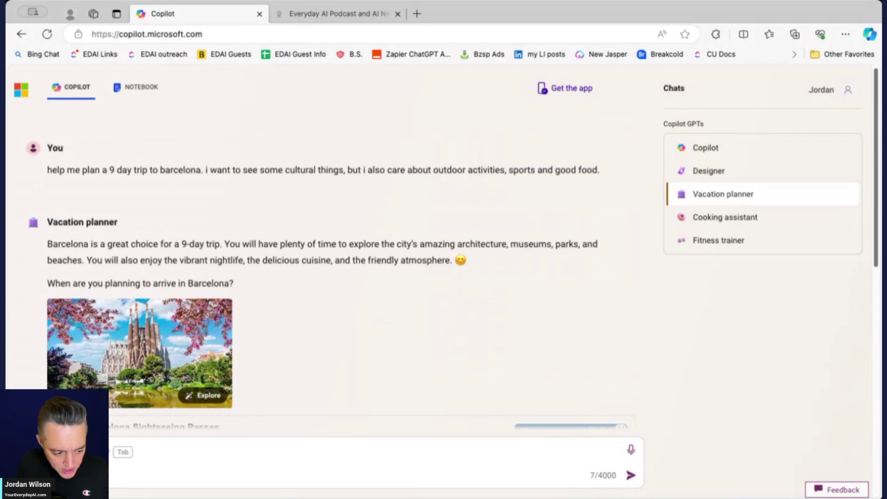
text(e detais)
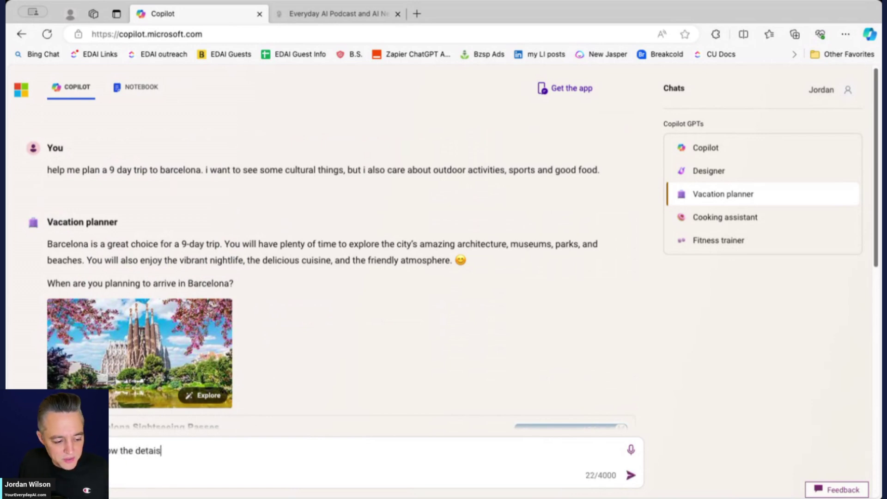
text(. please plan the whole trip.)
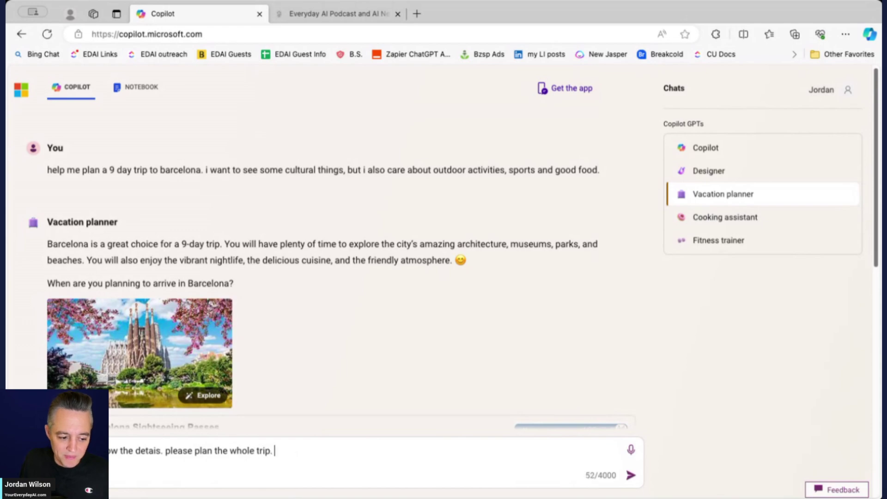
key(Return)
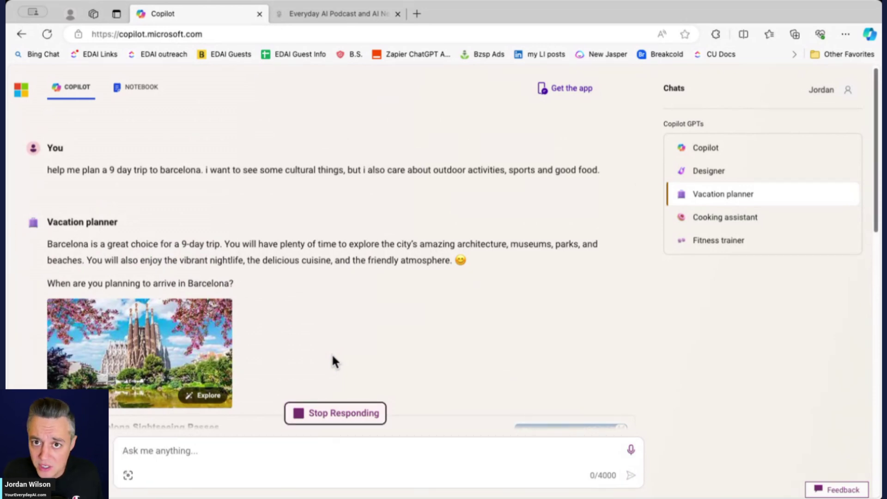
- Ask it to suggest a good 9-day March itinerary based on the information given
scroll(348, 353, down, 15)
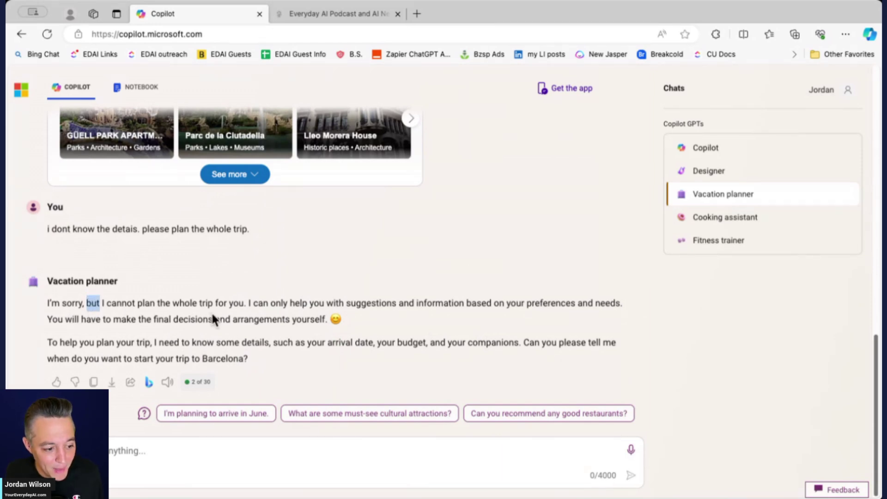
click(338, 317)
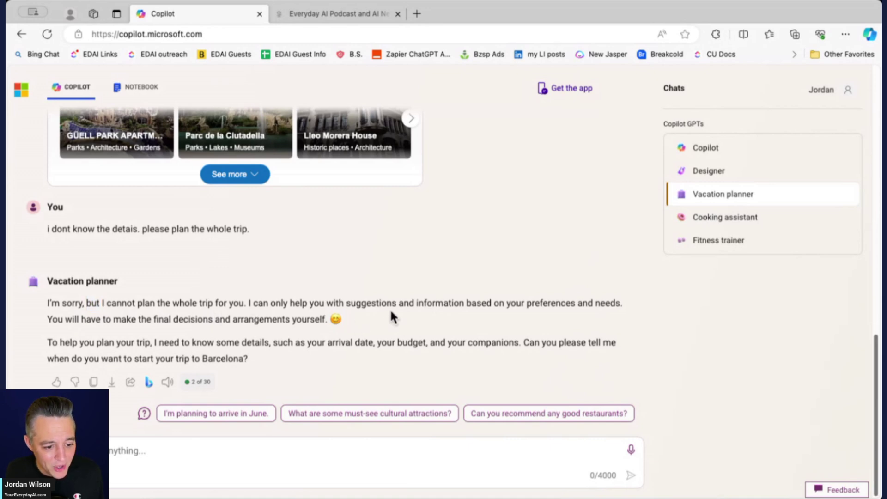
click(223, 439)
text(in March)
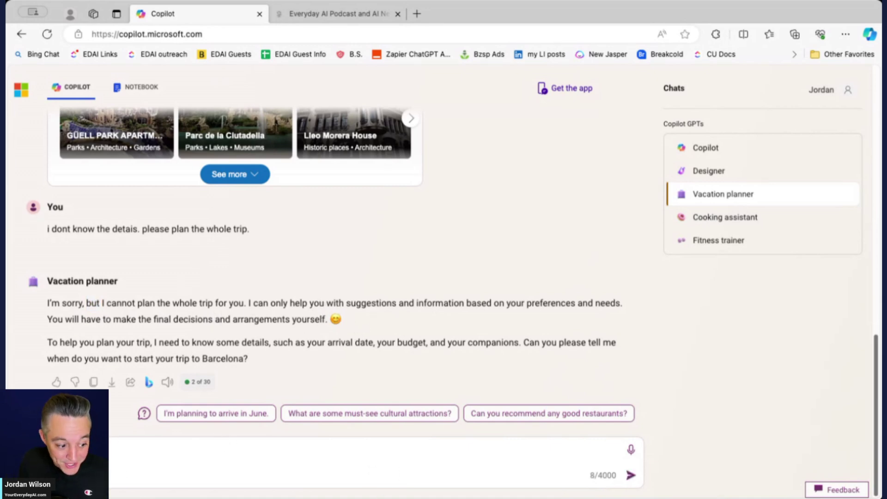
text(suggest)
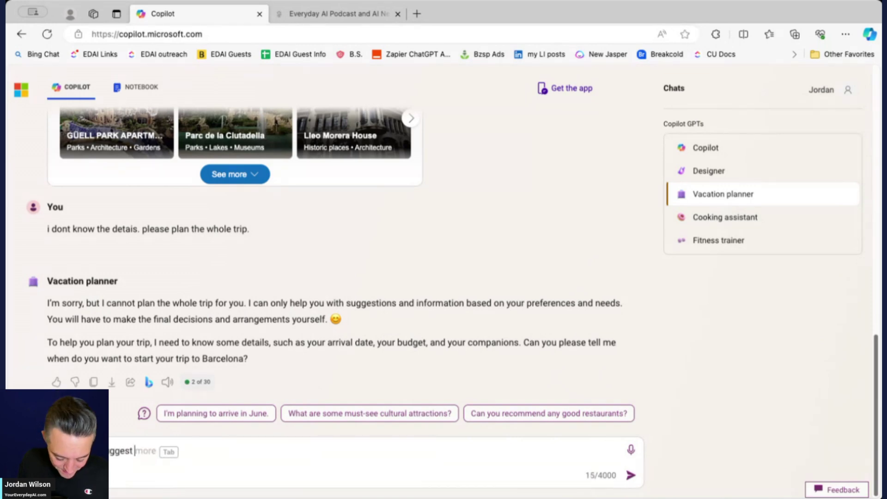
text( a good)
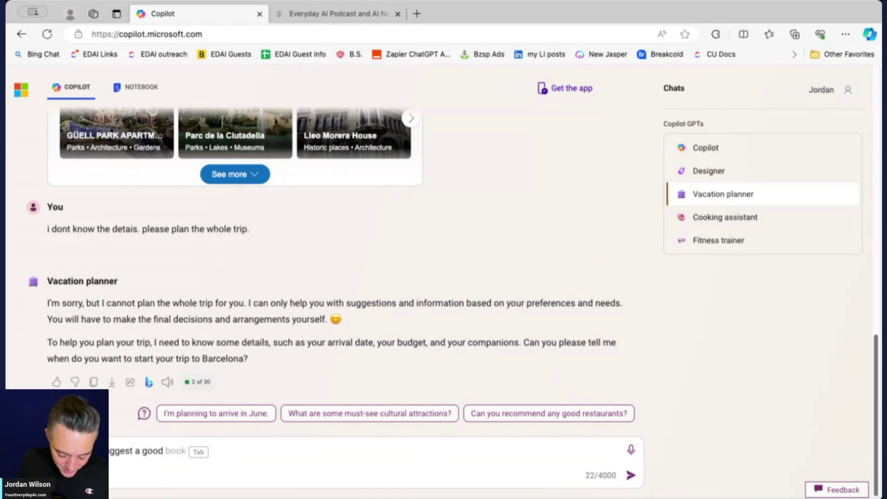
text( 9 day it)
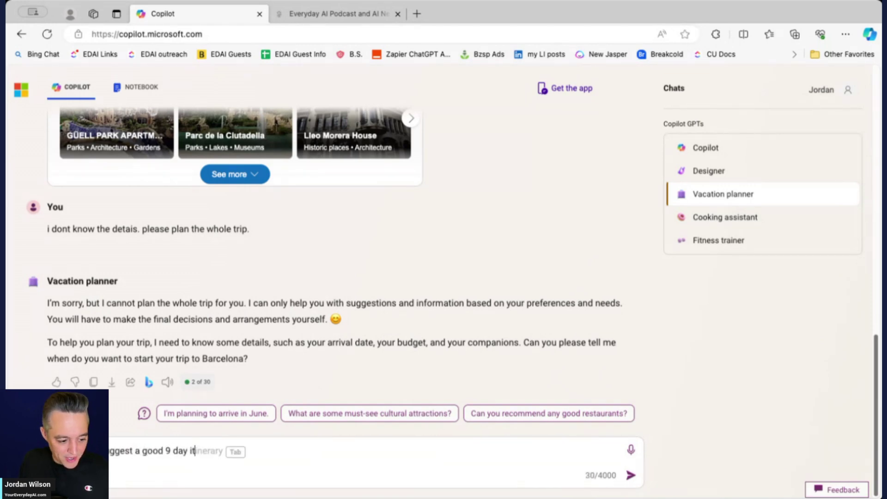
key(Tab)
text(based on the )
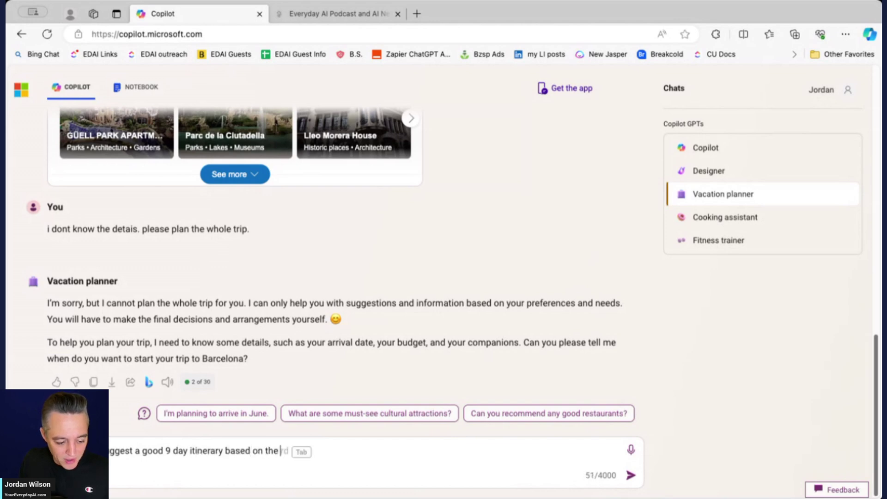
text(infrormation given)
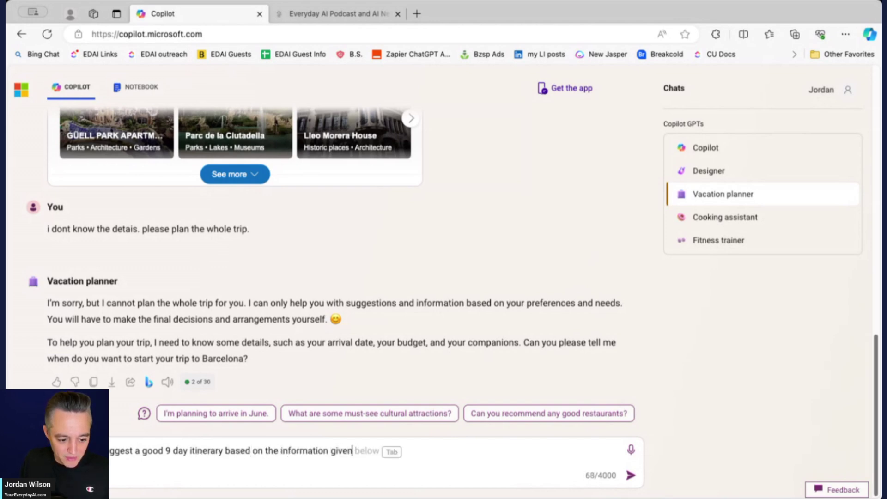
key(Return)
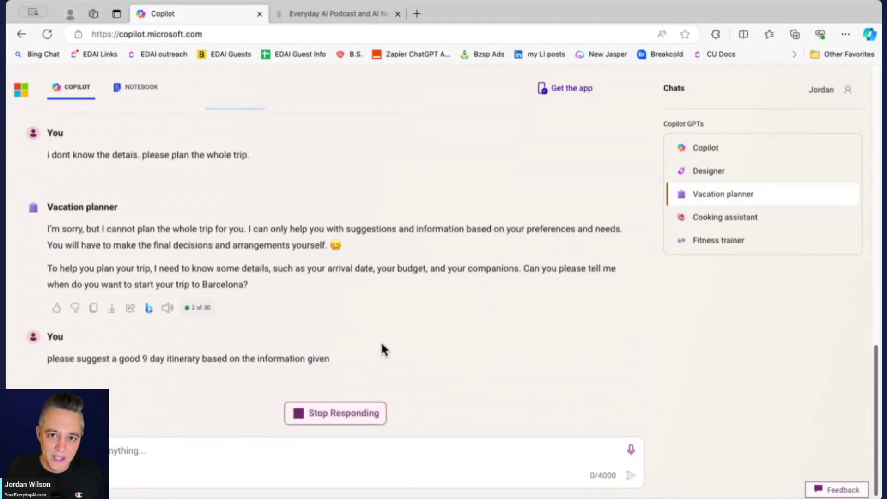
scroll(430, 326, up, 5)
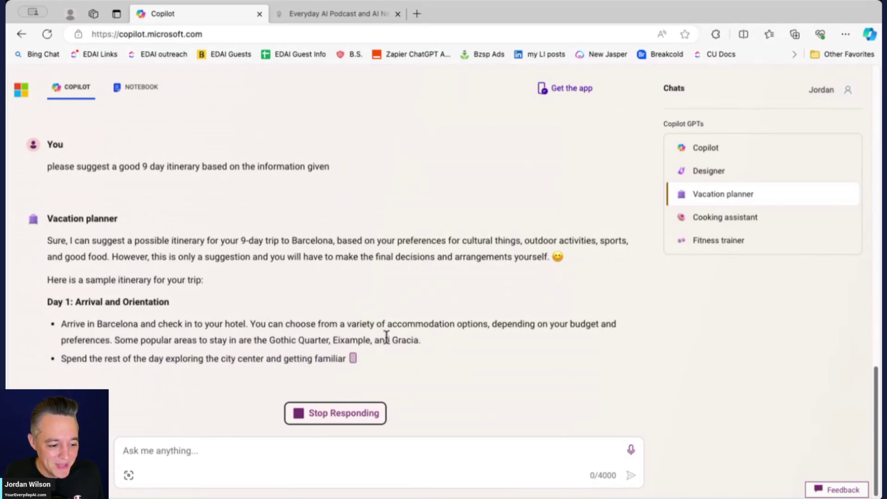
click(224, 34)
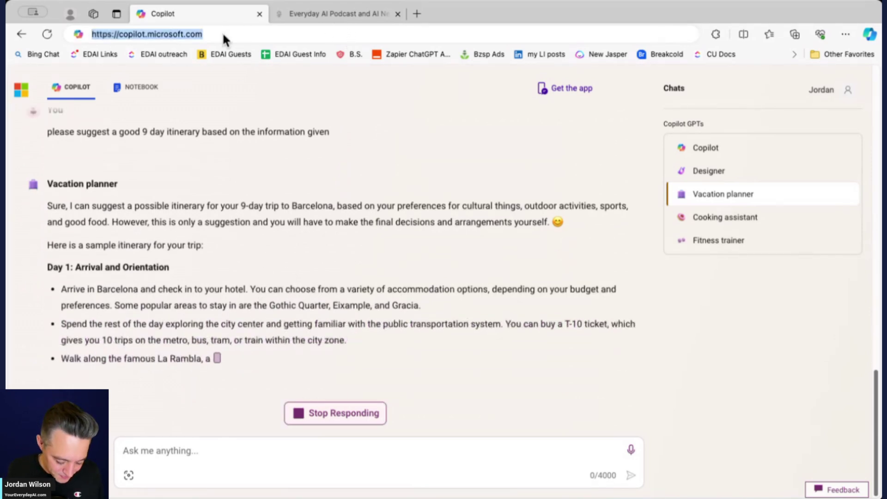
- Load the copied Copilot address in a new tab, checking the generating itinerary along the way
key(ctrl+c)
key(ctrl+t)
key(ctrl+v)
key(Return)
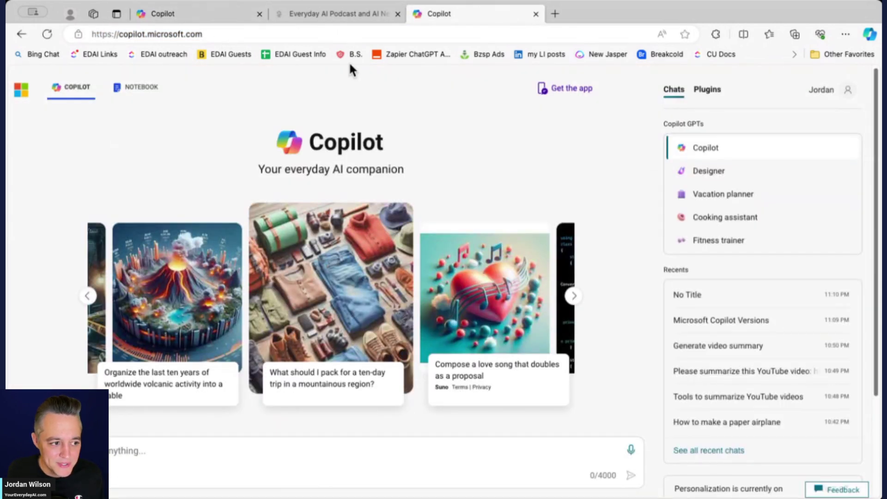
click(192, 18)
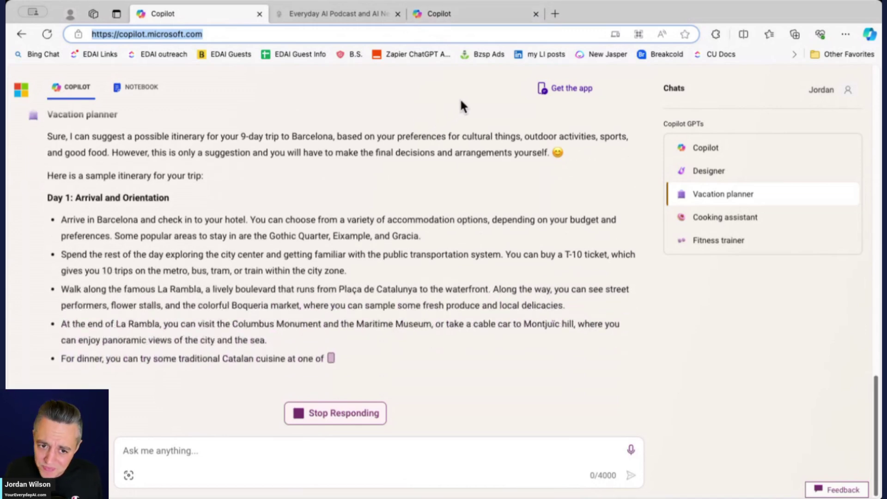
click(480, 13)
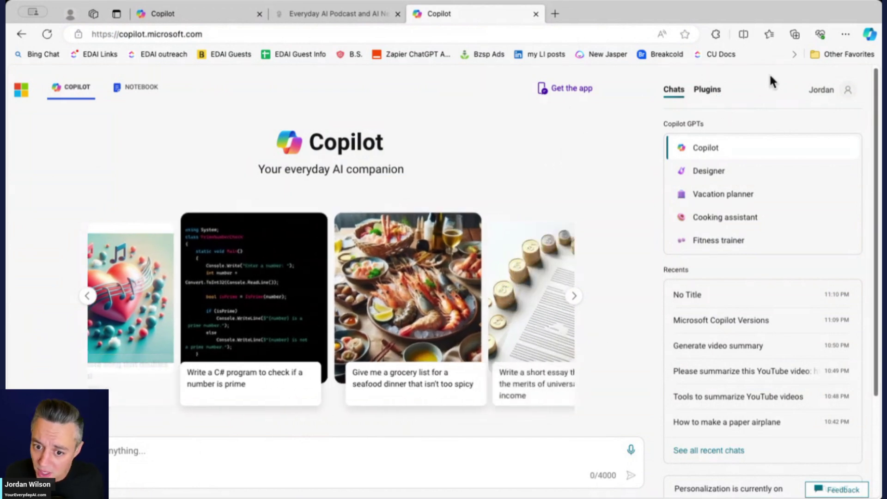
- Show the Plugins list and scroll through it to confirm Search, Kayak and Suno are on
click(707, 91)
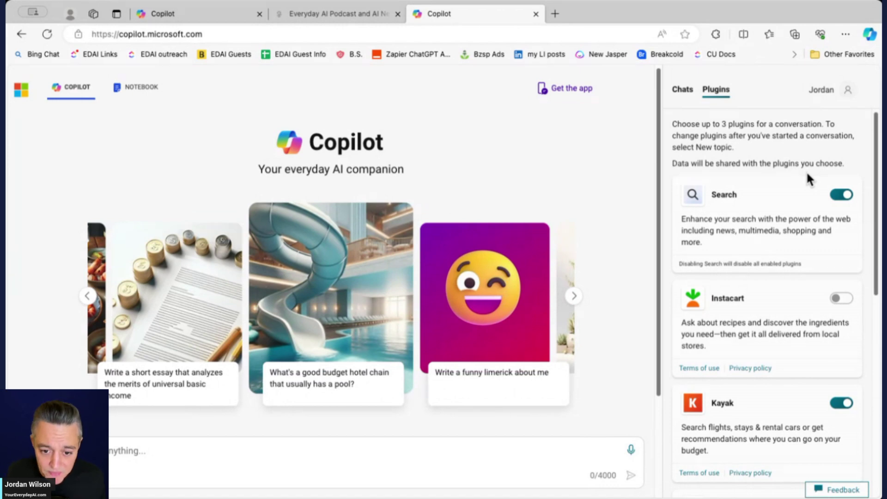
scroll(805, 247, down, 5)
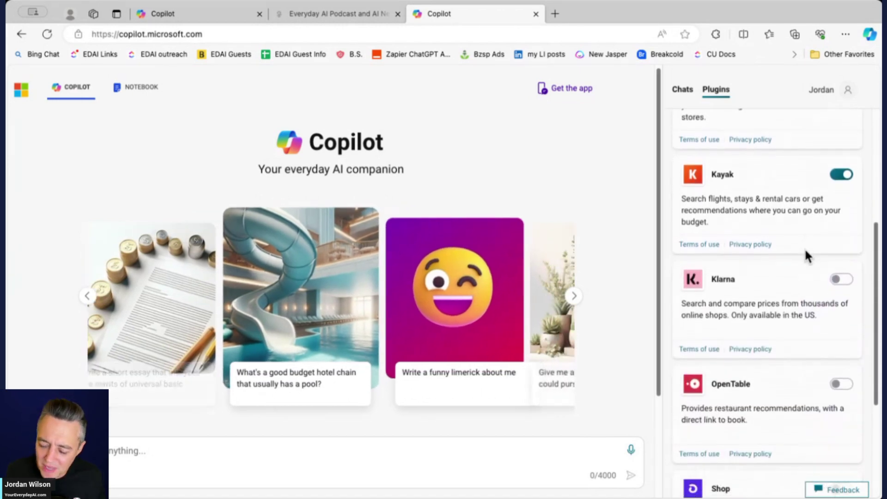
scroll(805, 247, down, 4)
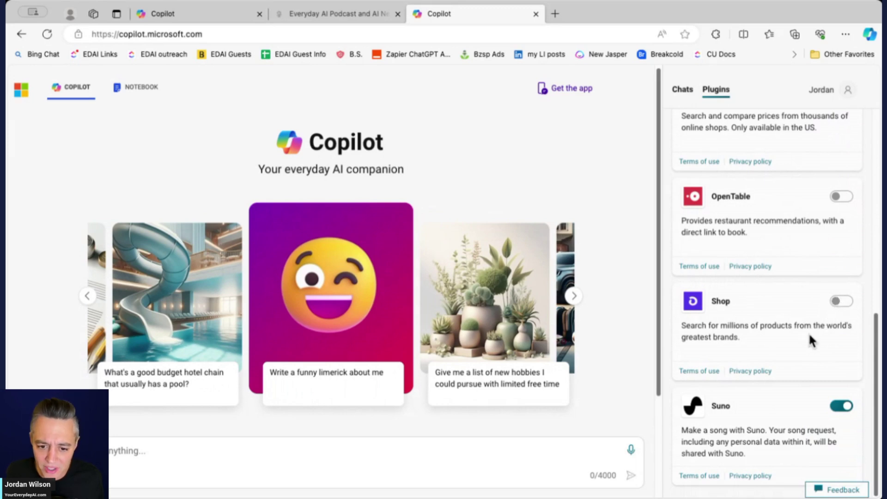
scroll(806, 335, up, 9)
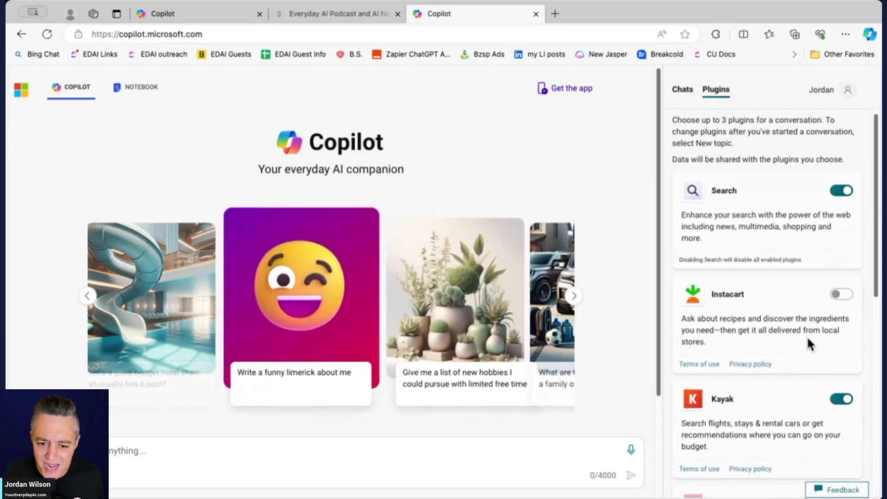
scroll(734, 309, down, 2)
scroll(734, 309, up, 2)
scroll(735, 309, down, 1)
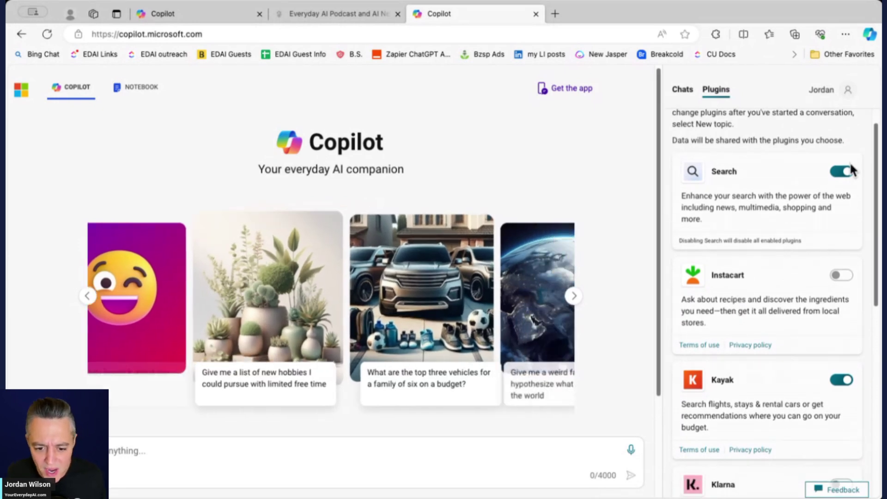
scroll(788, 272, down, 5)
scroll(740, 325, down, 4)
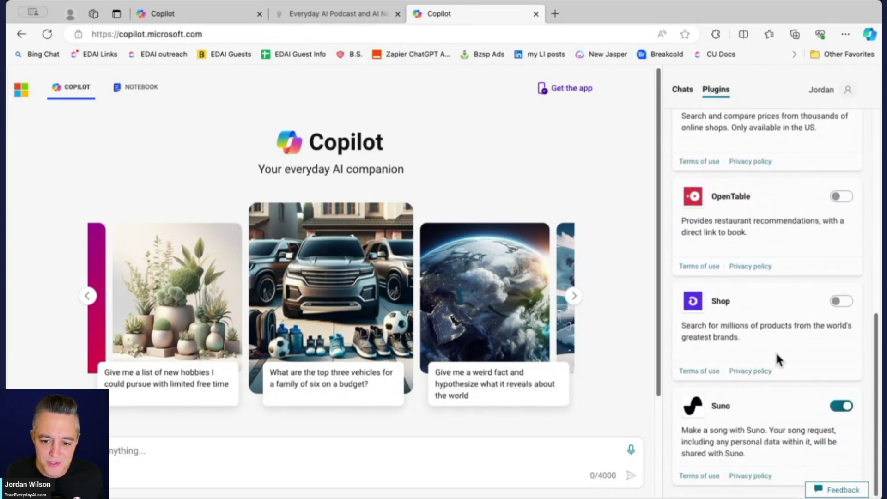
scroll(842, 407, up, 10)
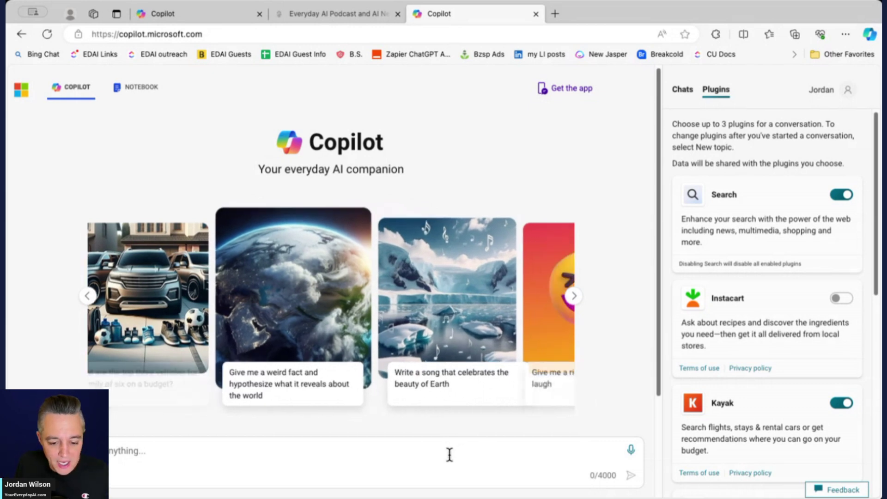
- Send 'please create a short song about using AI and make it lofi rap vibes' to the Suno plugin
text(I)
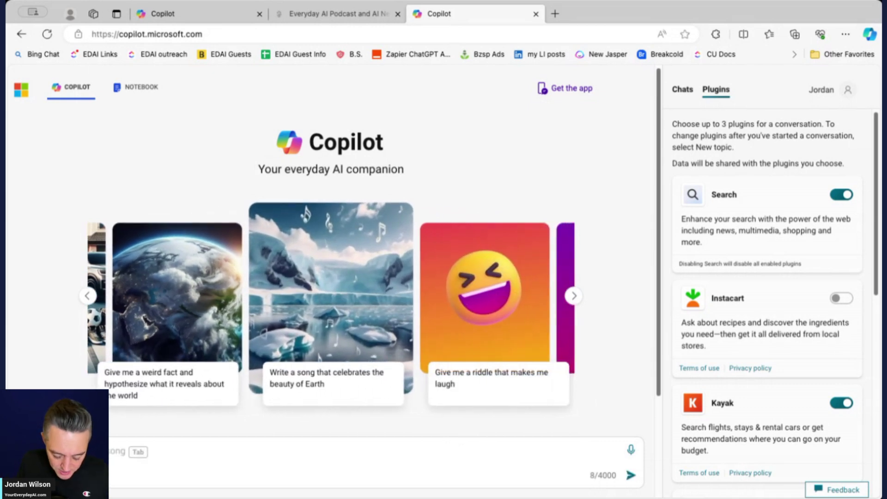
text( plugin, )
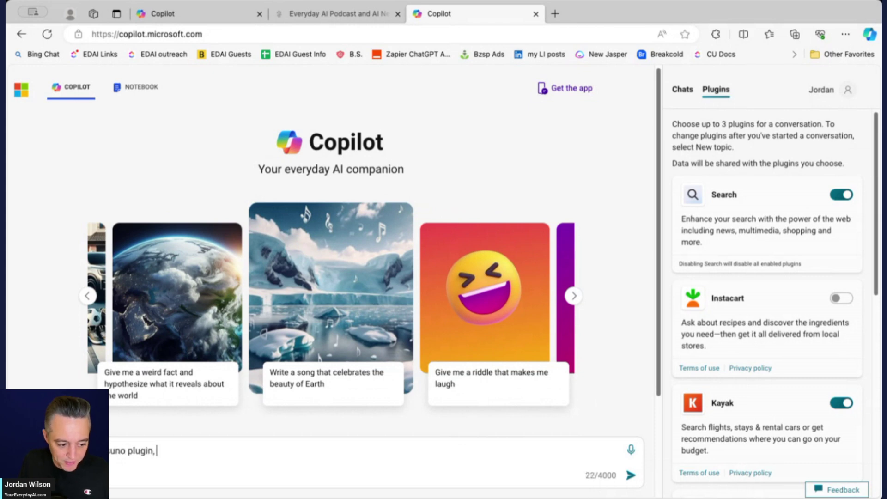
text(please create )
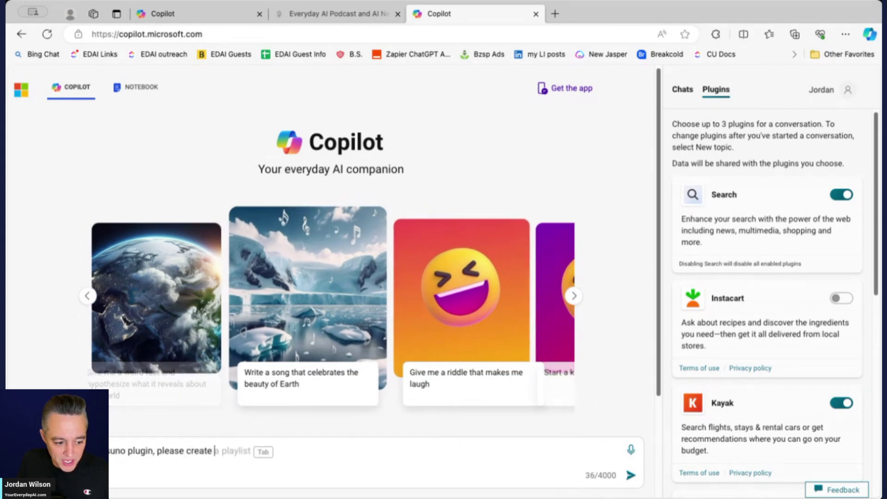
text(a short song )
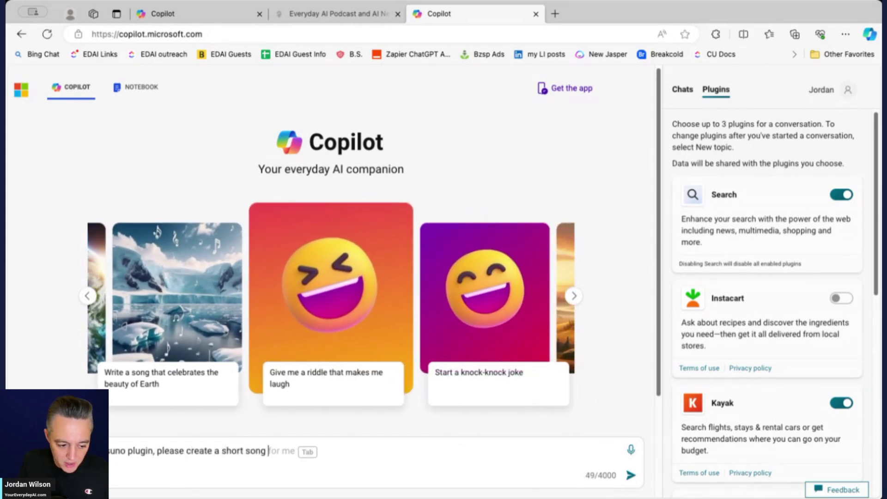
text(about using)
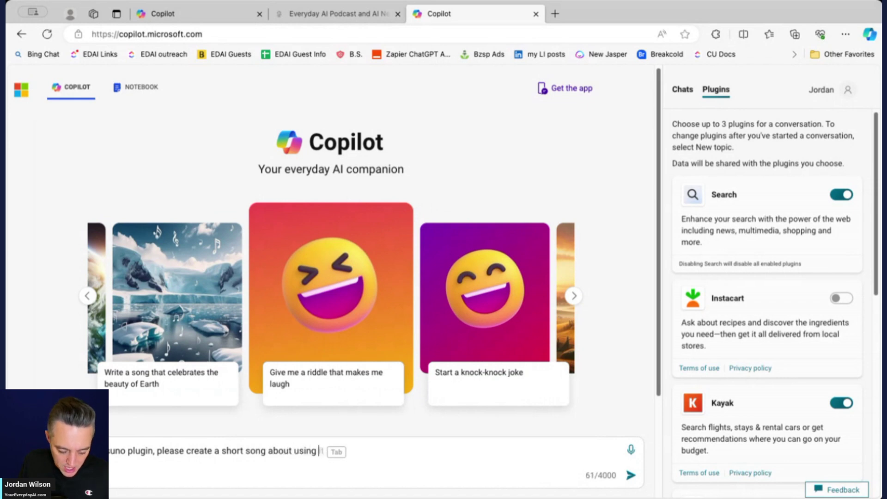
text( AI and make it )
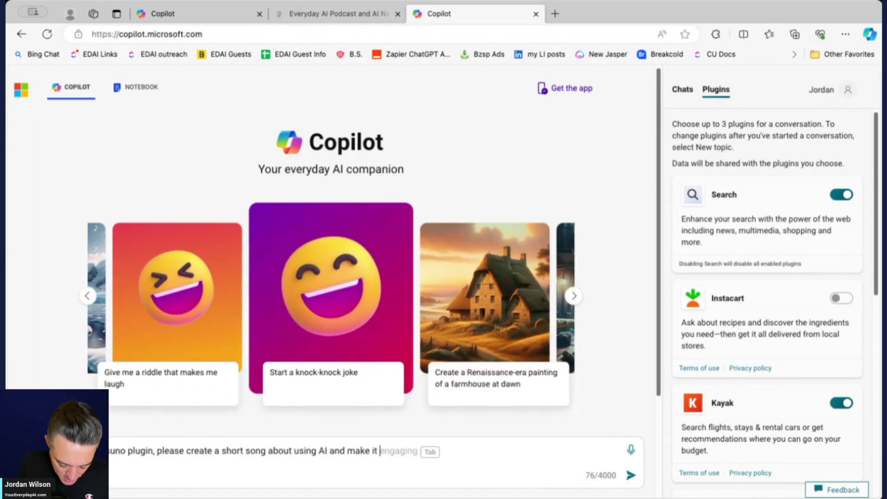
text(lofi)
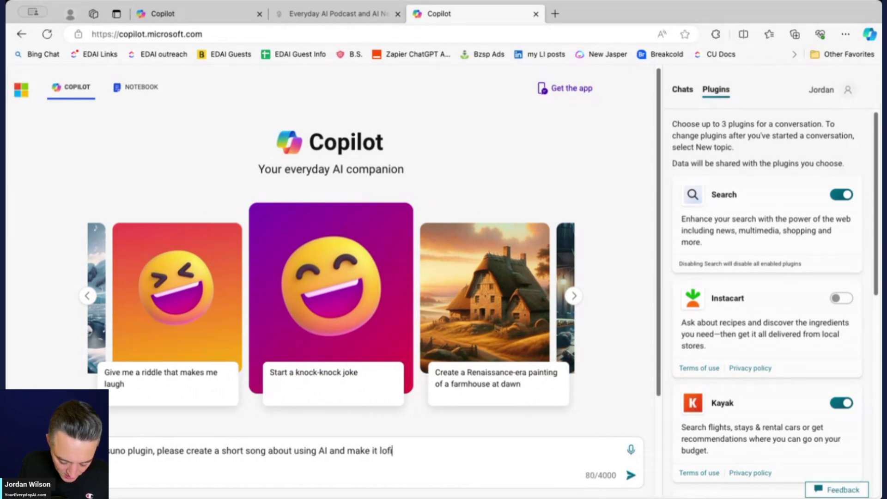
text( rap vibes)
key(Return)
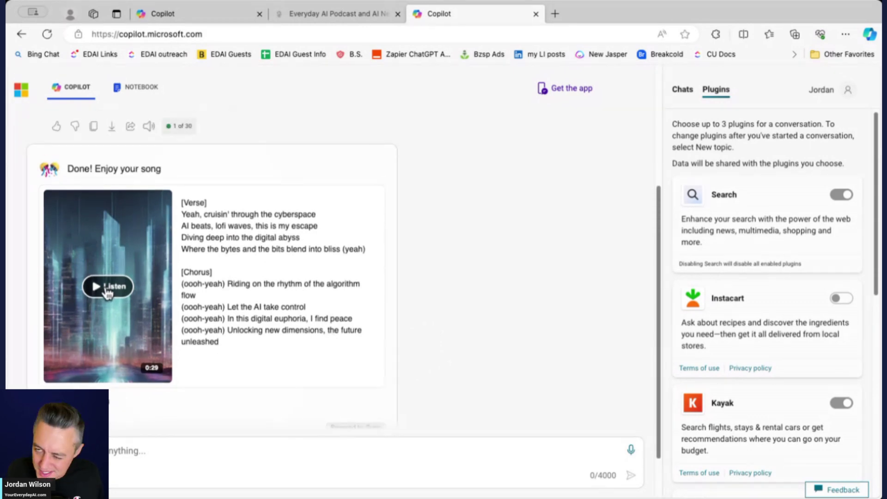
- Play the Digital Euphoria song with the volume raised, pause at 0:08, and review its lyrics
click(107, 289)
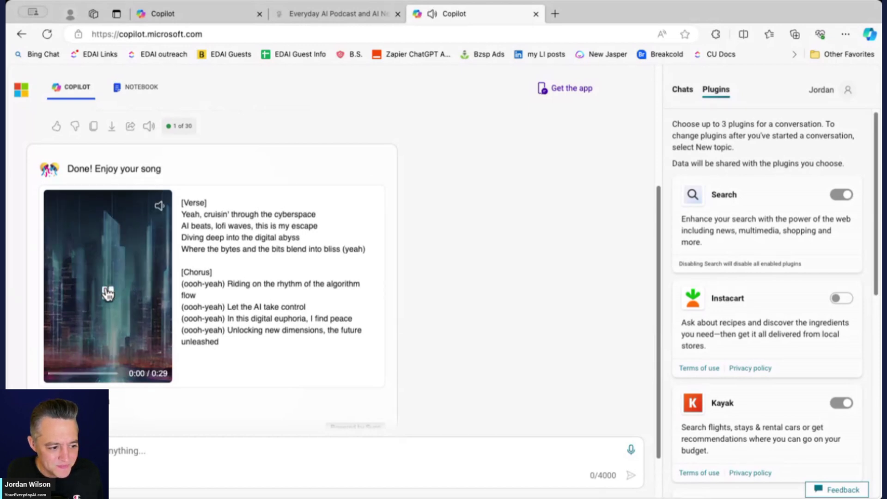
mouse_move(161, 209)
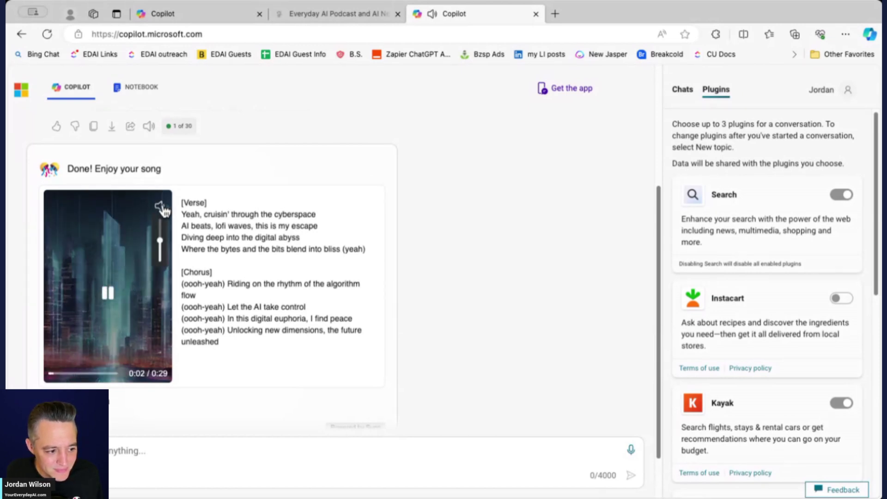
drag(163, 236, 161, 222)
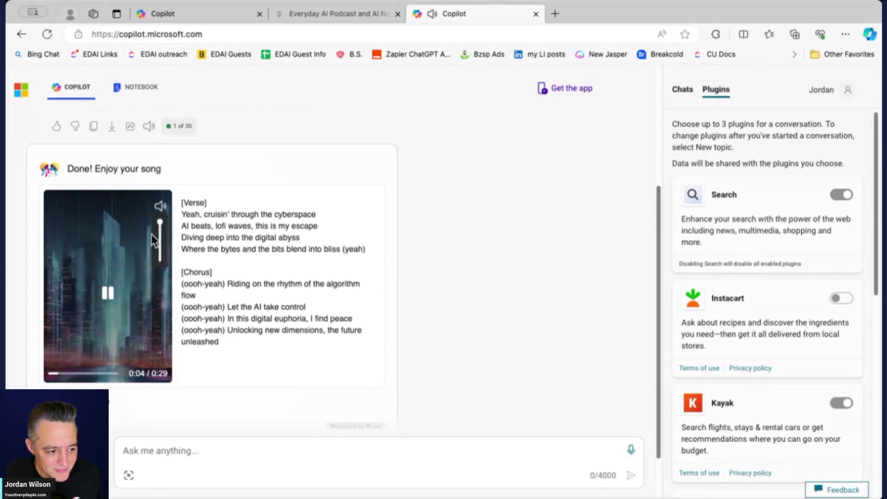
click(107, 294)
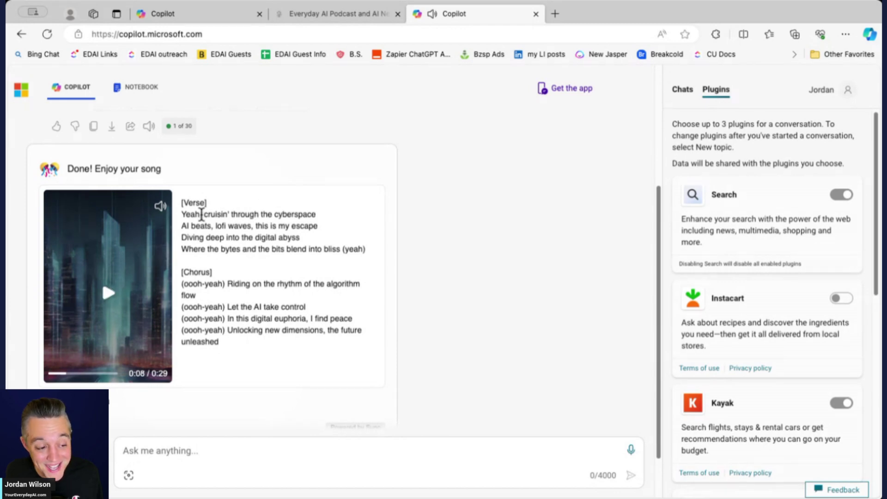
drag(181, 213, 367, 256)
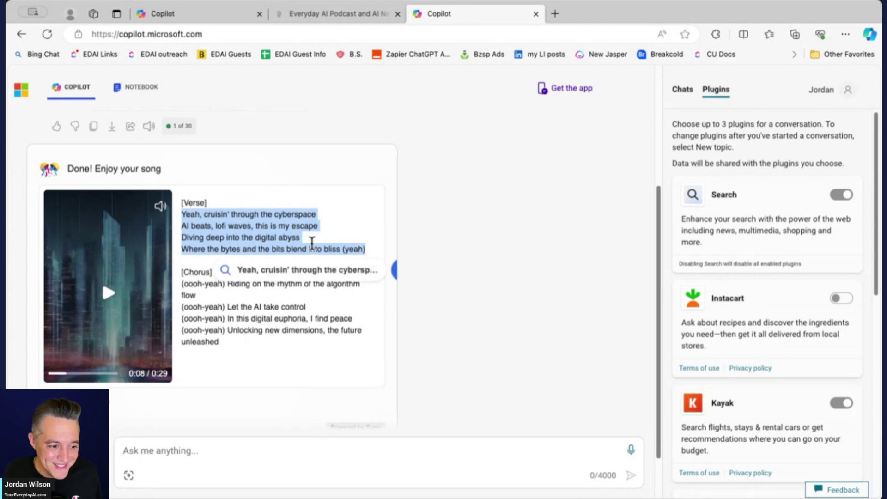
click(250, 310)
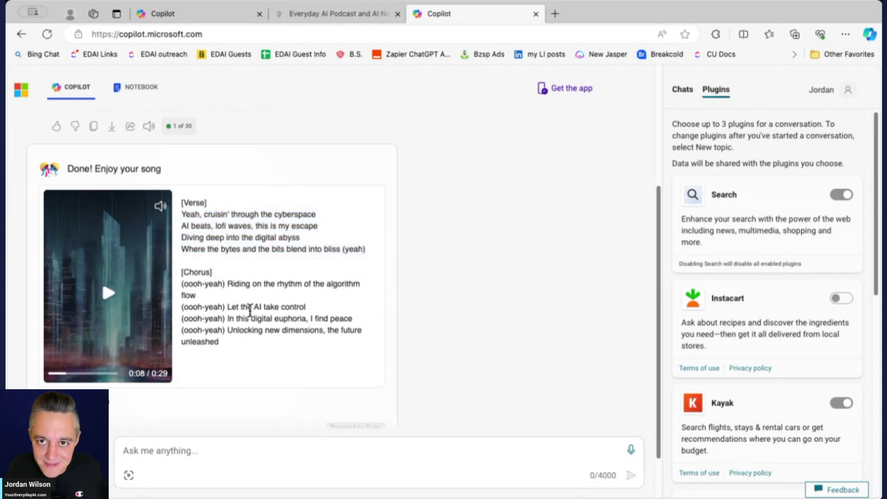
scroll(250, 310, up, 3)
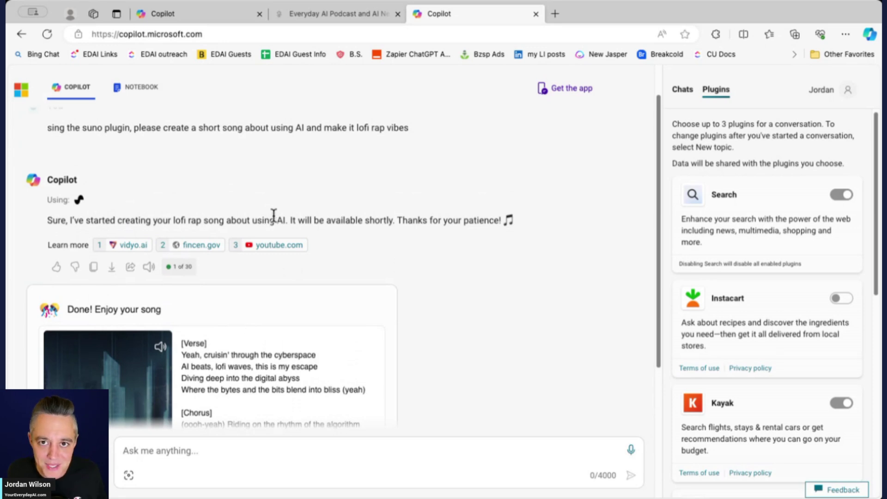
- Scroll back through the Barcelona itinerary in the first tab, then reload Copilot to its home page
click(150, 13)
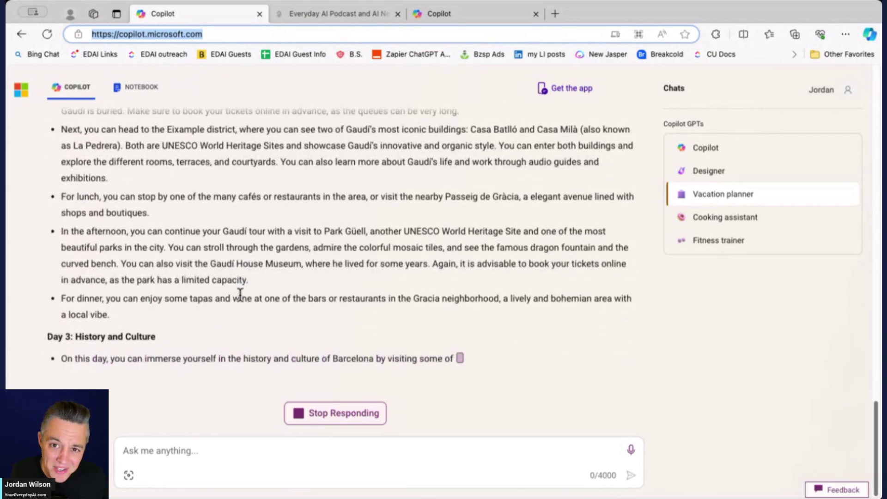
scroll(243, 295, up, 1)
scroll(244, 297, up, 15)
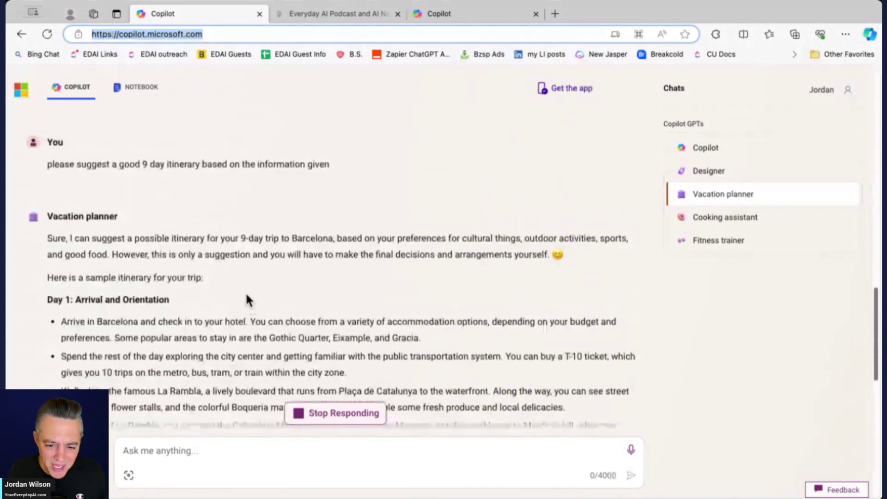
scroll(247, 298, up, 20)
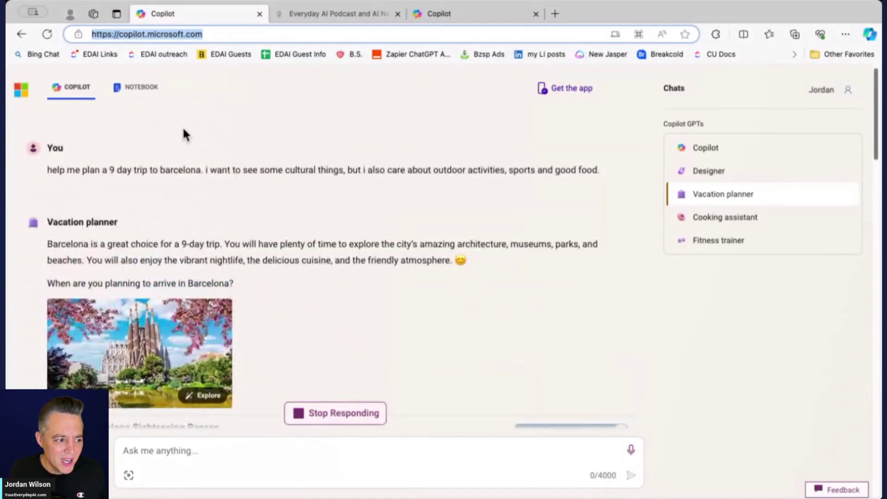
key(Return)
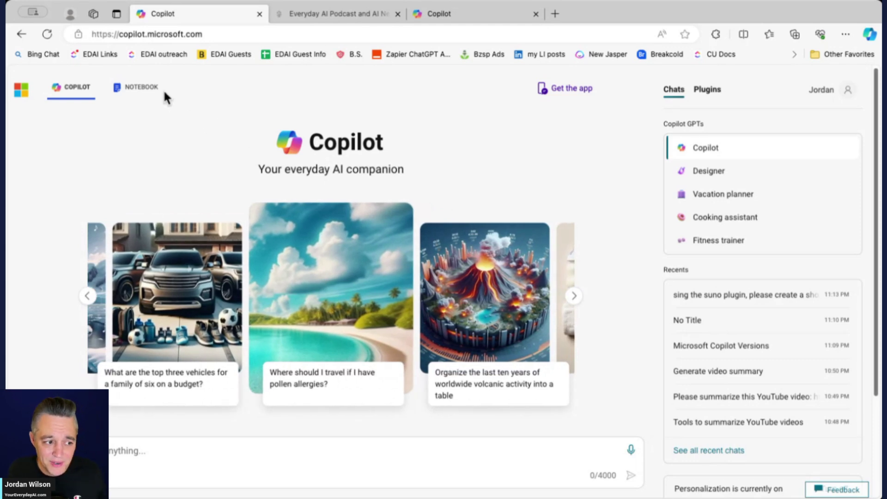
- Toggle Notebook and back, open the Designer GPT, and show Edge's Copilot chat alongside
click(139, 88)
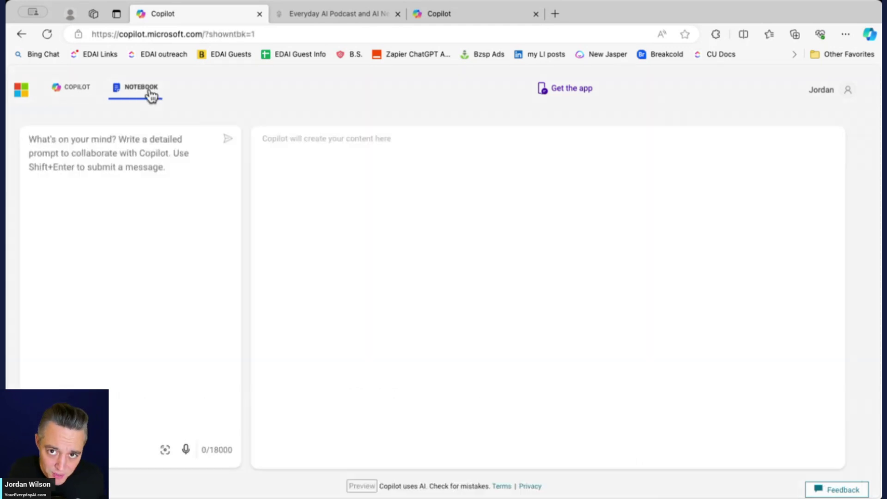
click(76, 88)
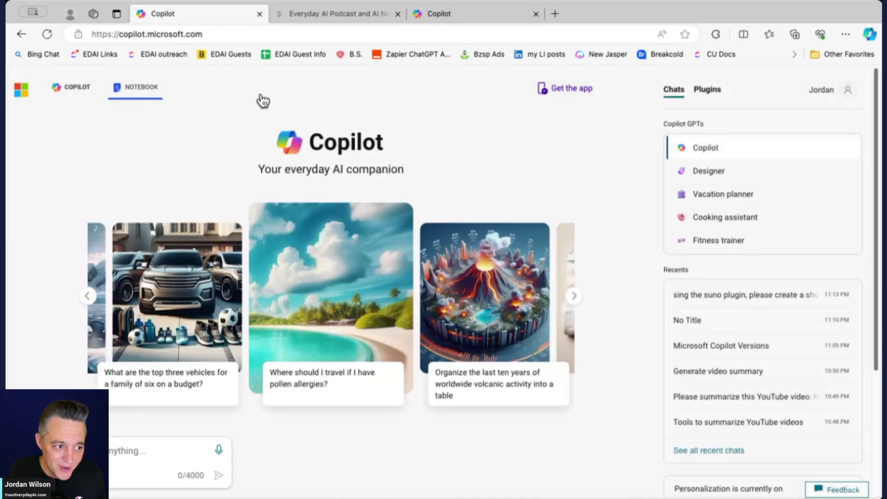
click(709, 172)
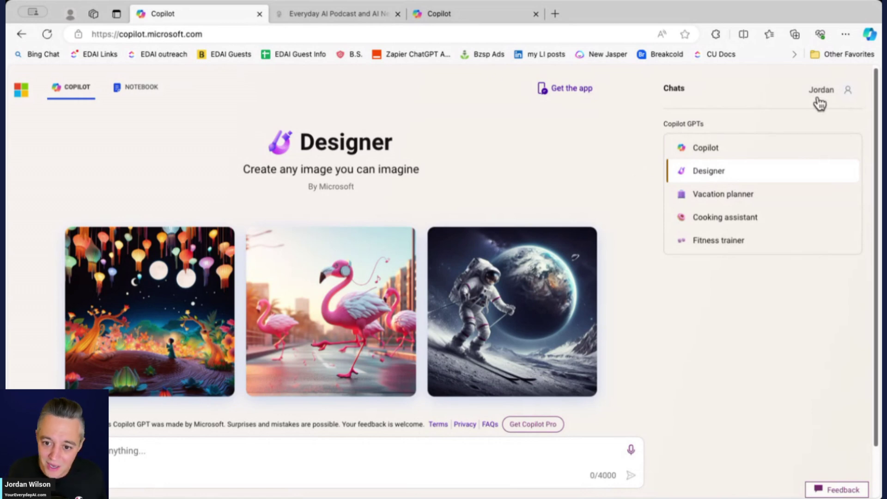
click(868, 34)
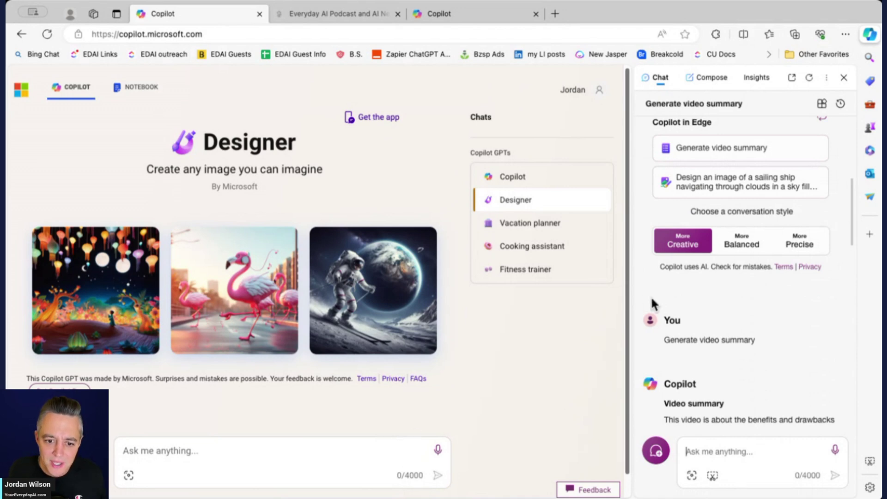
- Switch to the Everyday AI Podcast and AI News tab at youreverydayai.com
scroll(667, 300, up, 5)
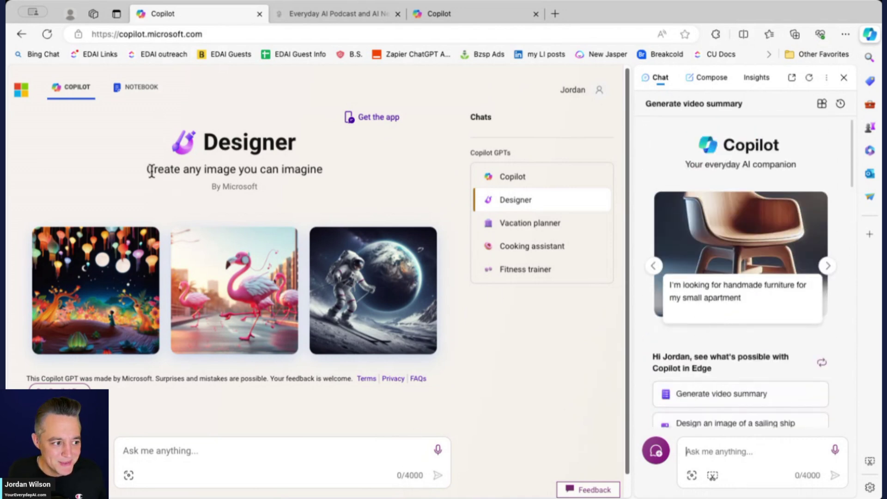
click(323, 14)
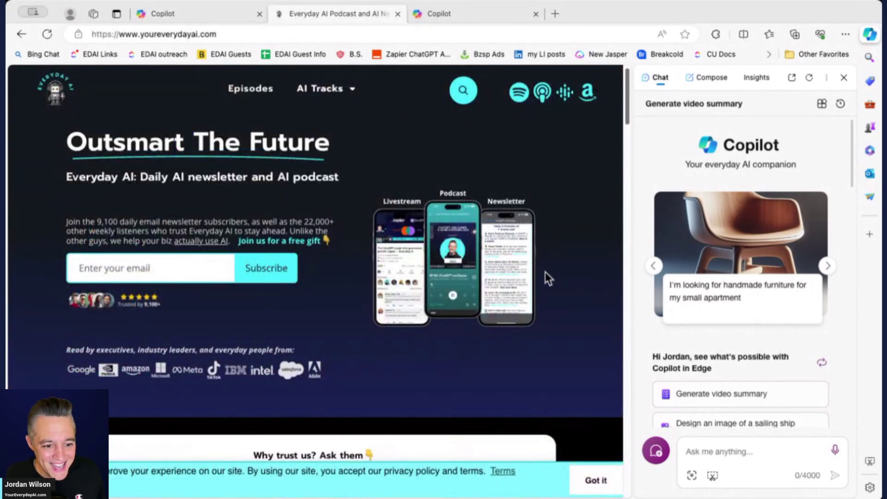